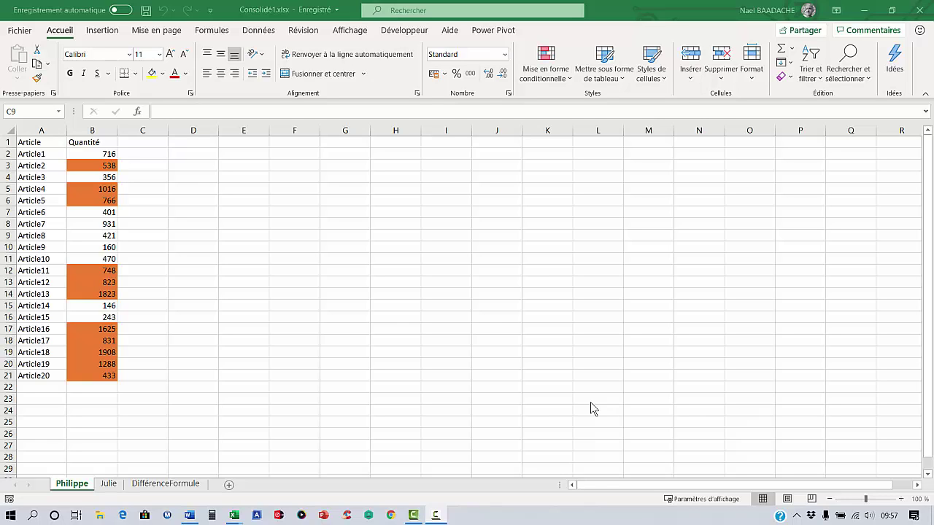
Inspect the difference formula results on the DifférenceFormule sheet, then return to Philippe's sheet
left_click(166, 484)
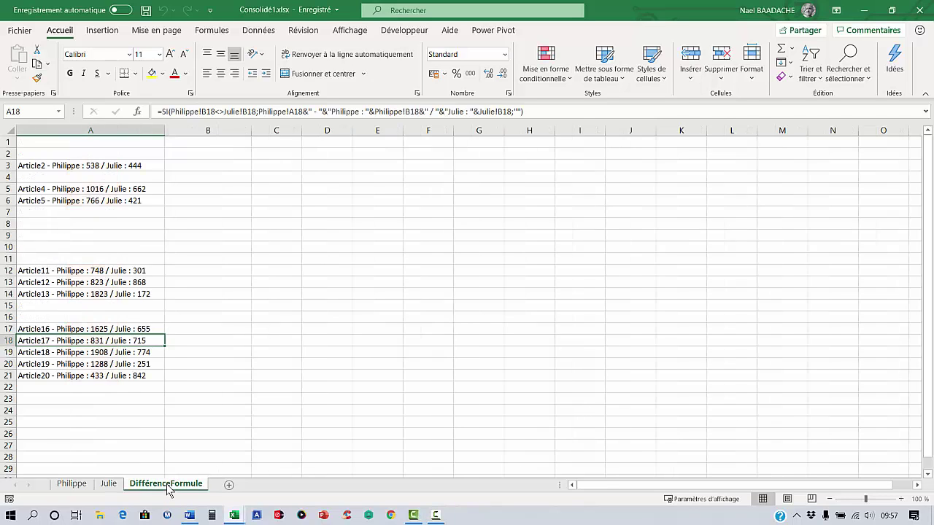
left_click(101, 185)
key("Up")
key("Up")
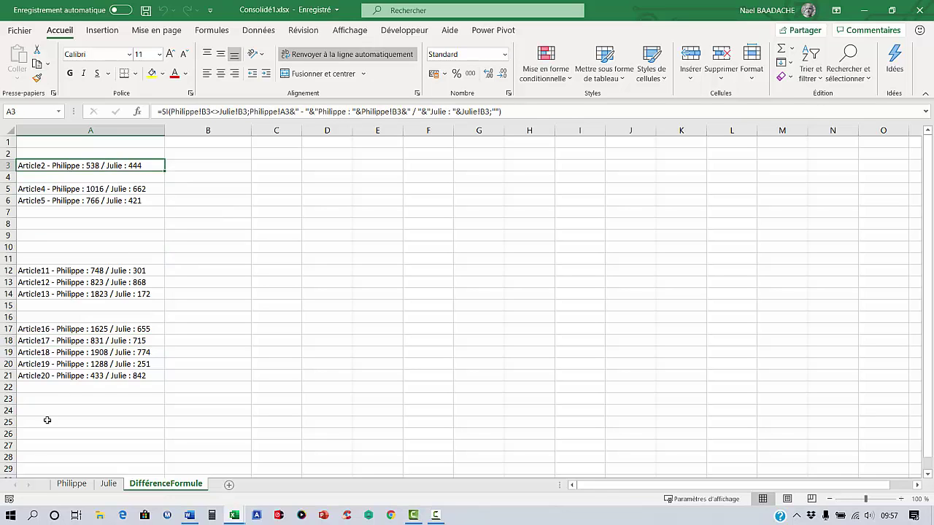
left_click(71, 484)
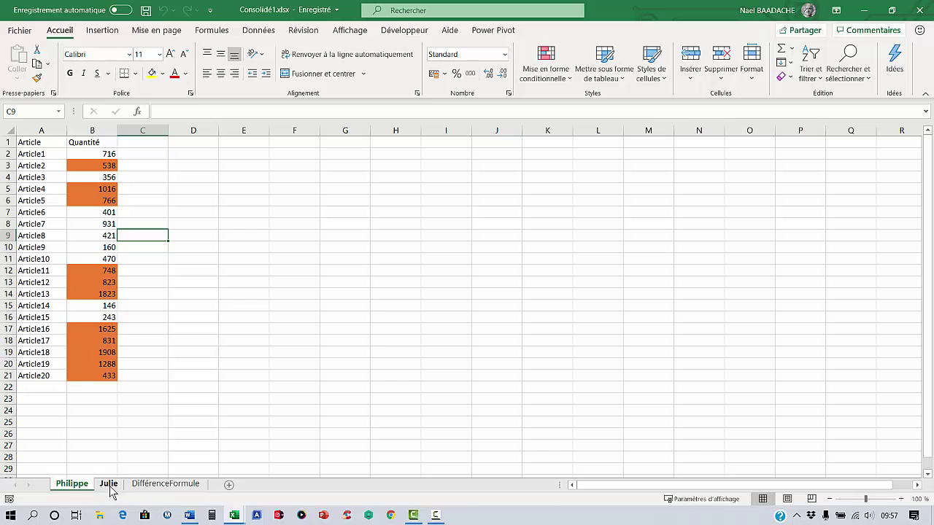
On Julie's sheet, select the article names A2:A21 and quantities B2:B21
left_click(110, 484)
left_click(49, 199)
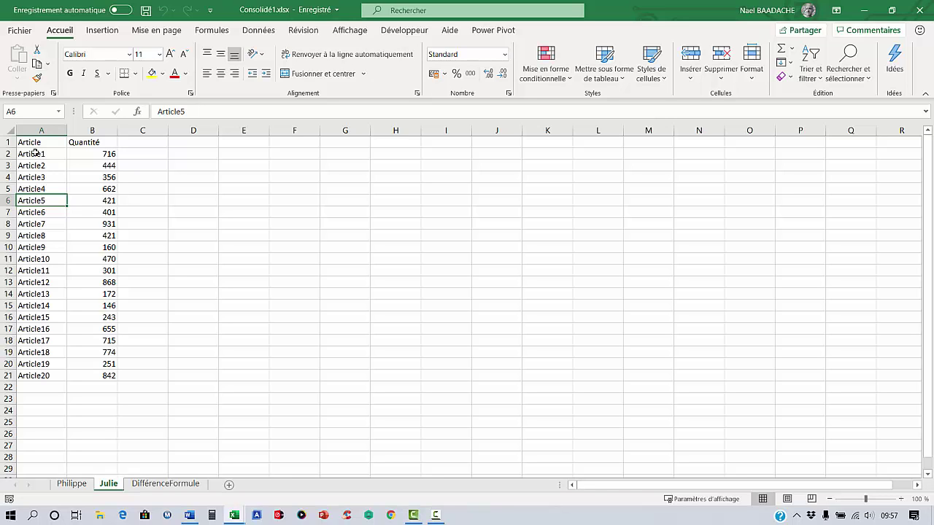
left_click_drag(35, 153, 36, 375)
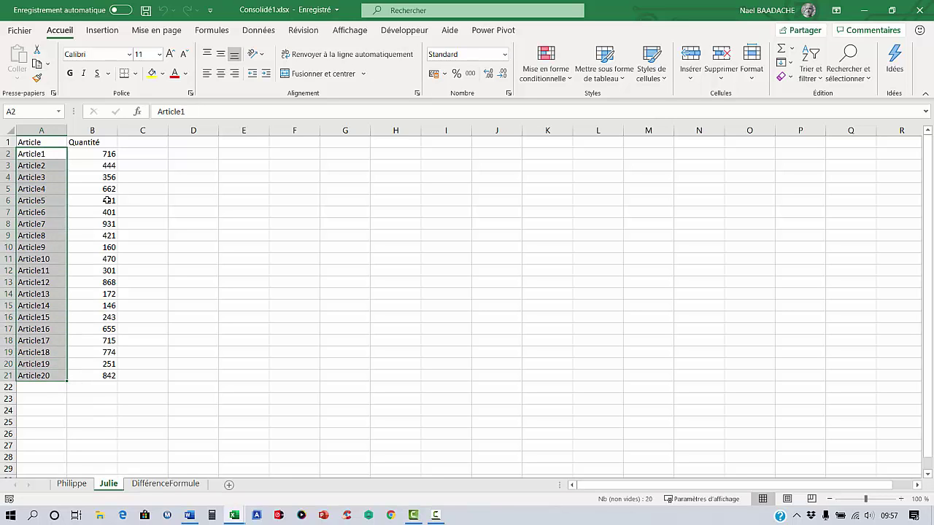
left_click_drag(95, 154, 90, 373)
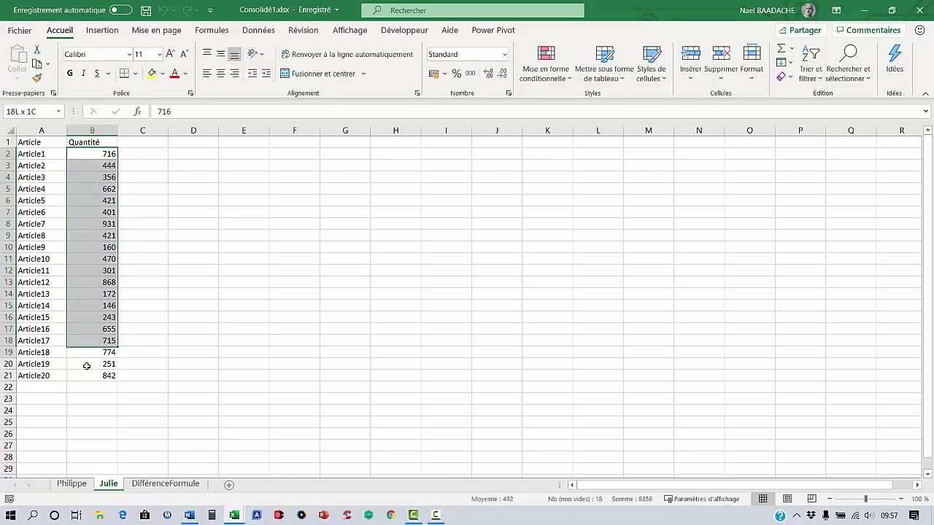
On Philippe's sheet, check Article1 (716) and Article2 (538) names and quantities
left_click(68, 486)
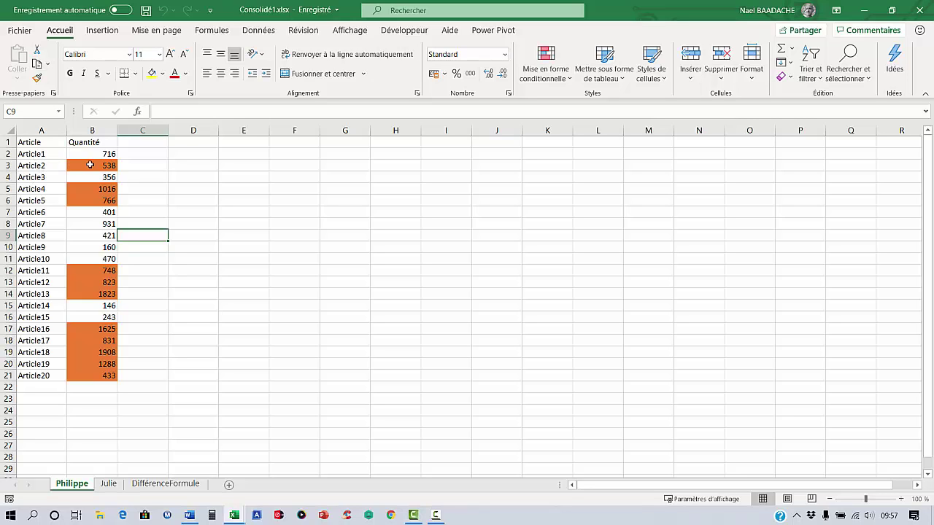
left_click(37, 154)
left_click(37, 164)
left_click(91, 167)
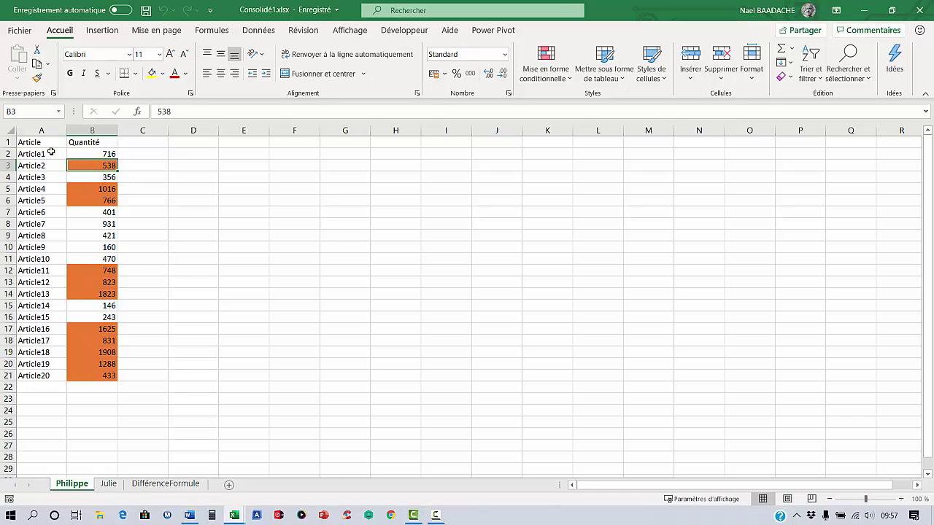
left_click(27, 153)
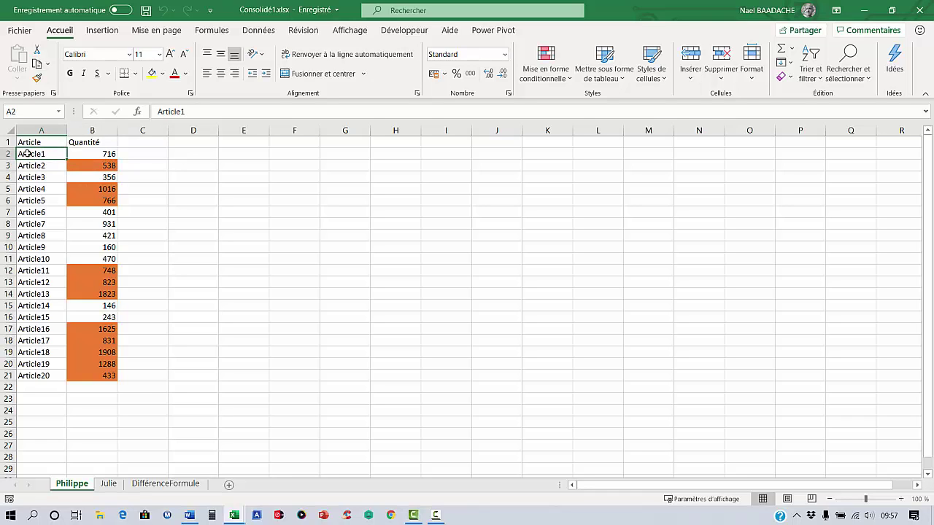
left_click(94, 153)
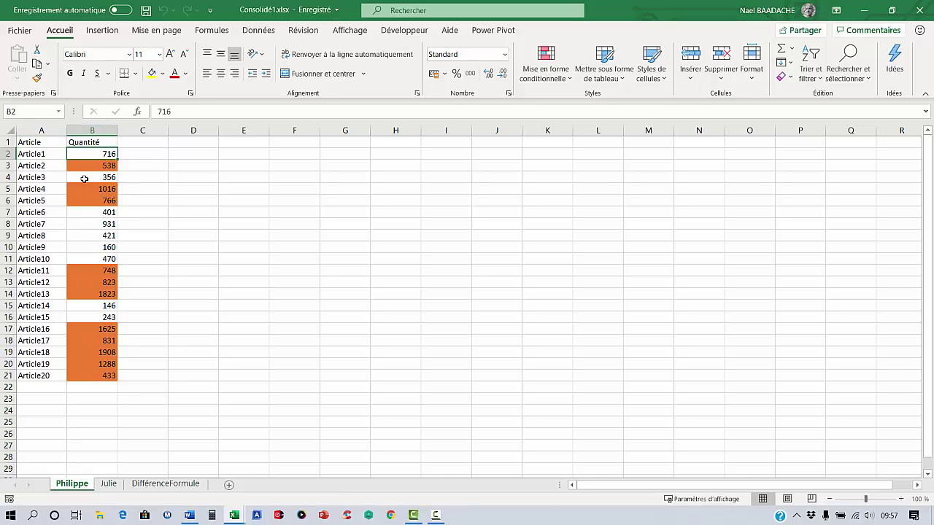
Compare Julie's Article1 716 and Article2 444 against Philippe's Article2 538
left_click(108, 484)
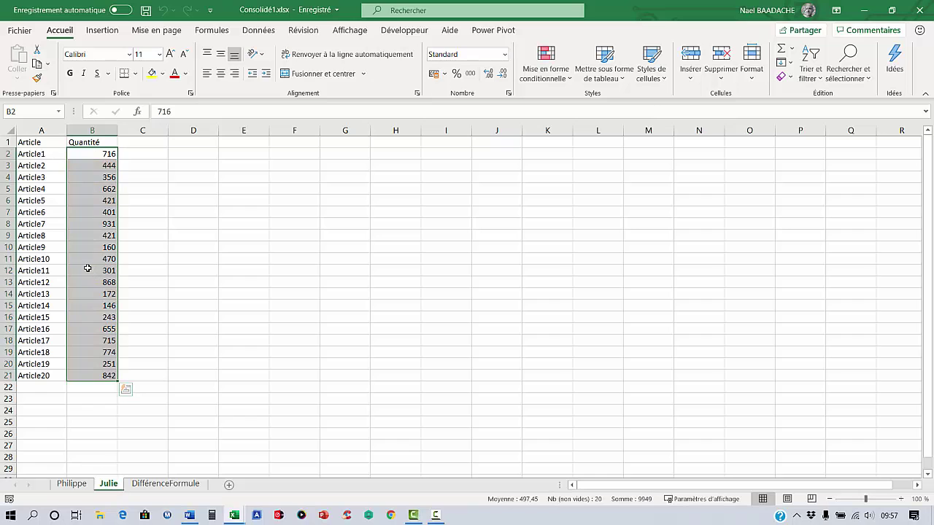
scroll(86, 268, "up", 1, "ctrl")
left_click(126, 168)
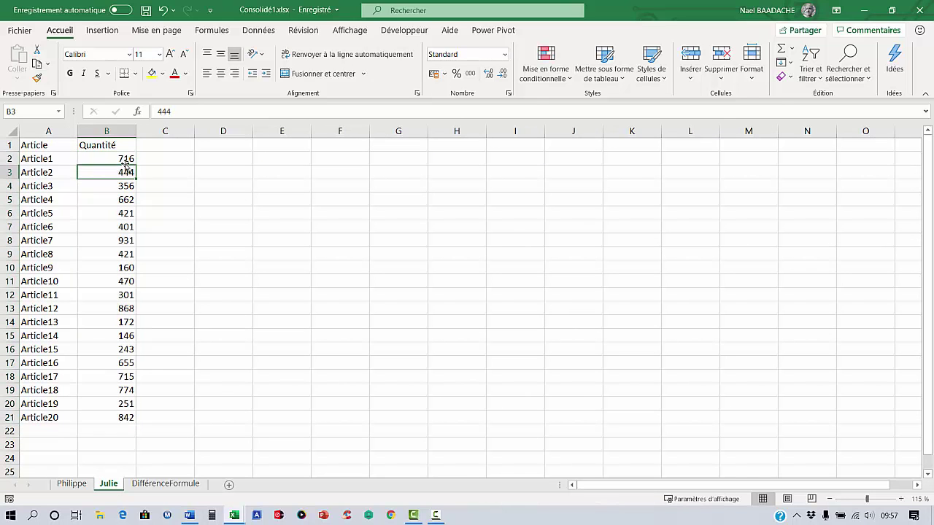
left_click(121, 158)
left_click(120, 173)
left_click(74, 485)
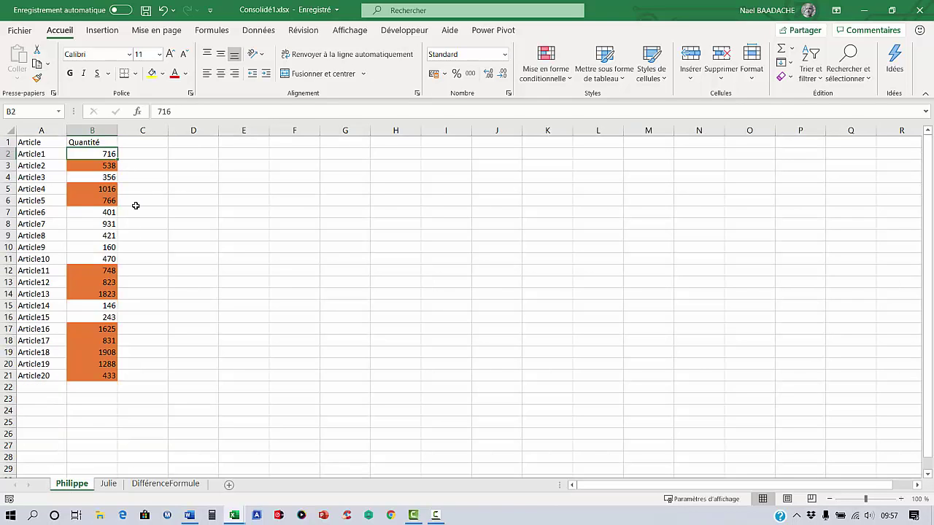
left_click(102, 167)
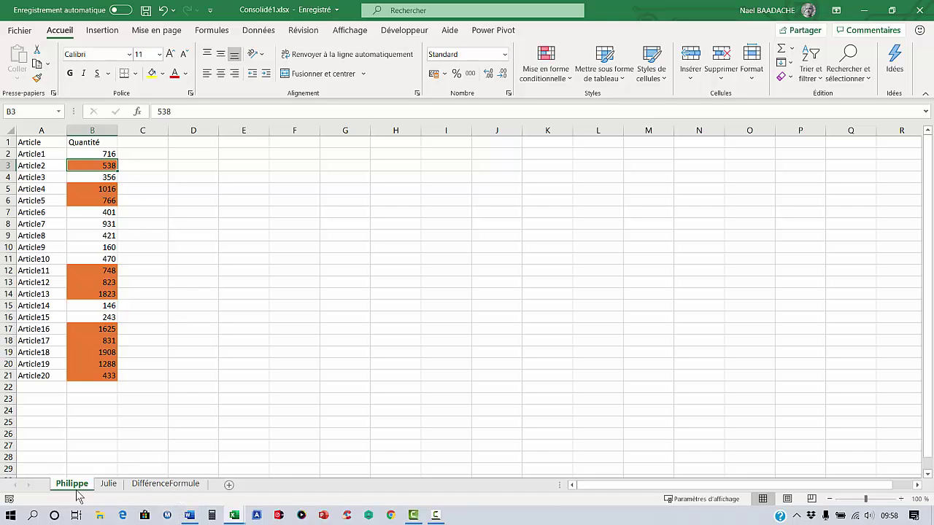
Examine the comparison in DifférenceFormule's A3 formula, then bring ConsolidéVierge.xlsx into view
left_click(111, 484)
left_click(79, 486)
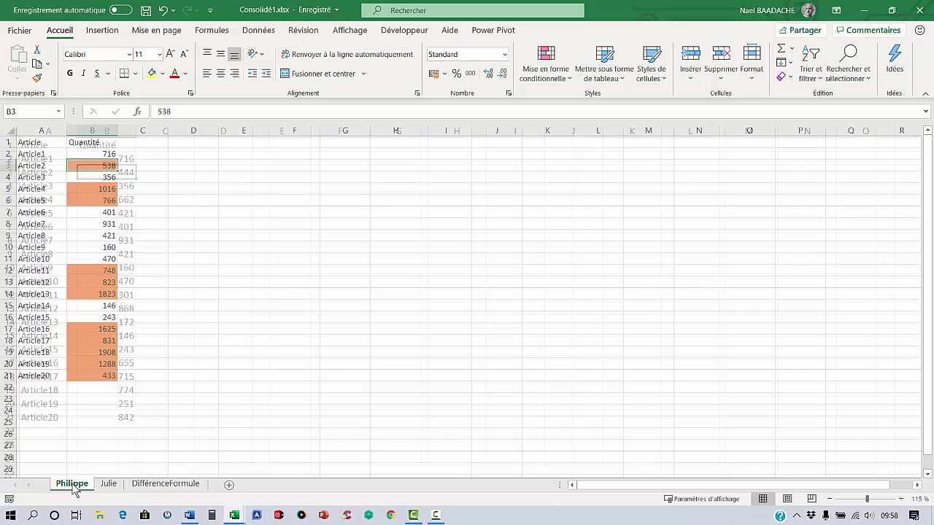
left_click(106, 485)
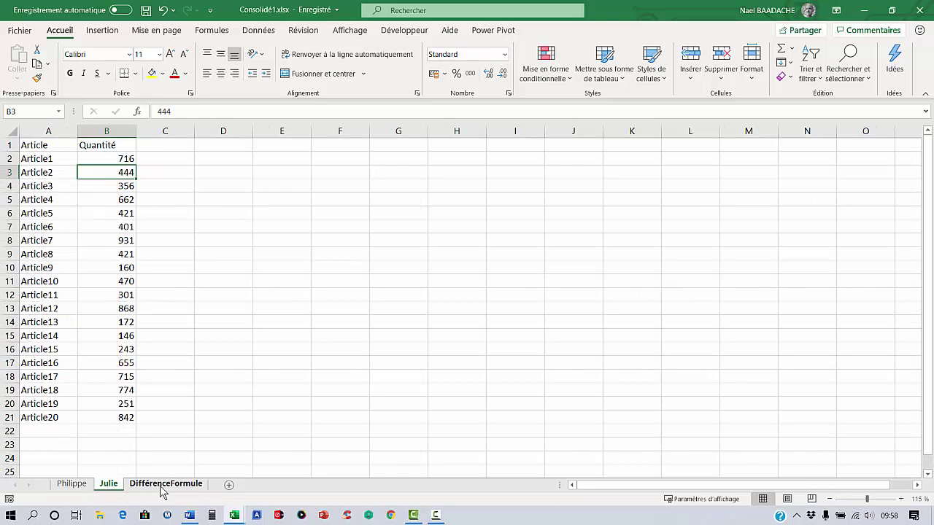
left_click(164, 486)
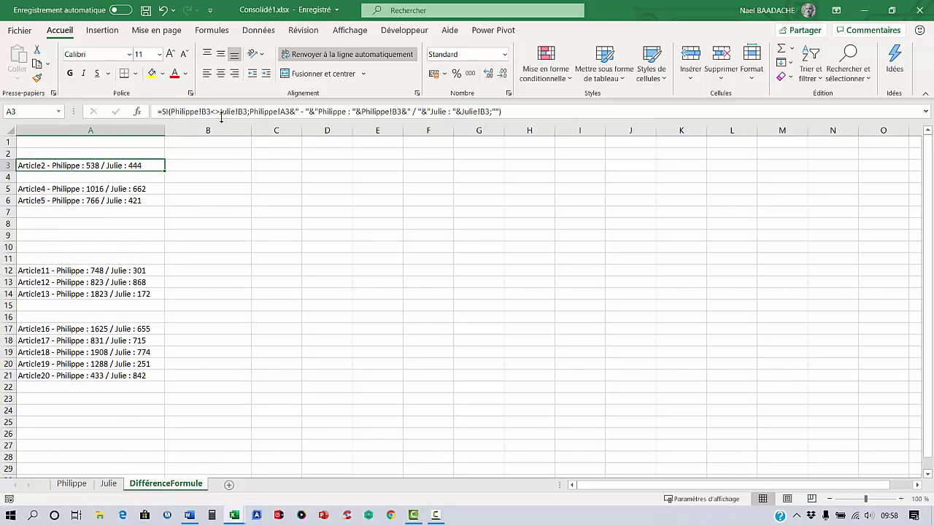
left_click_drag(156, 111, 517, 114)
key("Escape")
left_click(318, 218)
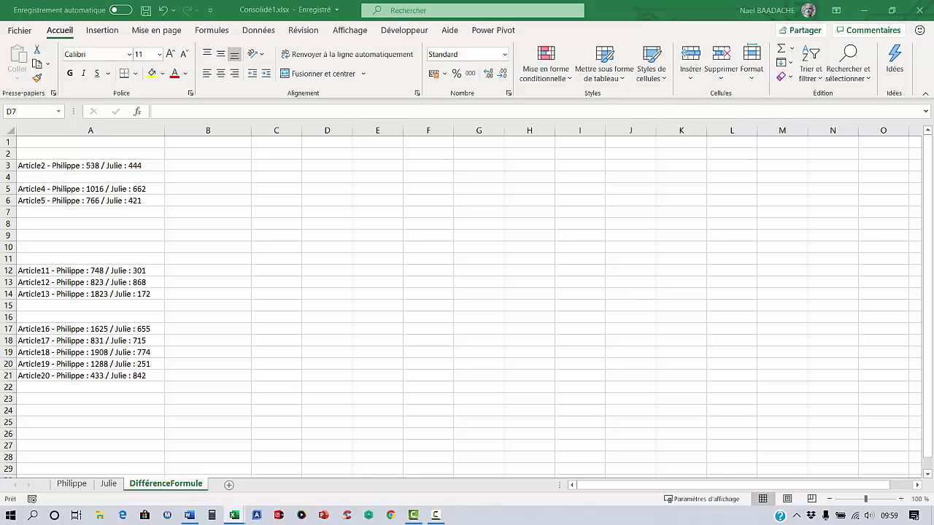
left_click_drag(933, 219, 370, 169)
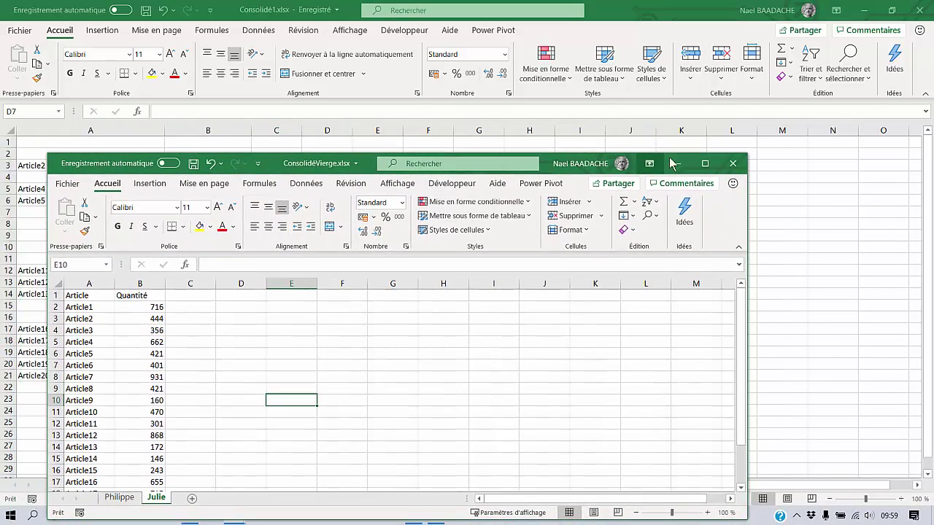
Maximize ConsolidéVierge.xlsx and add a new sheet named Formule after Julie
left_click(704, 164)
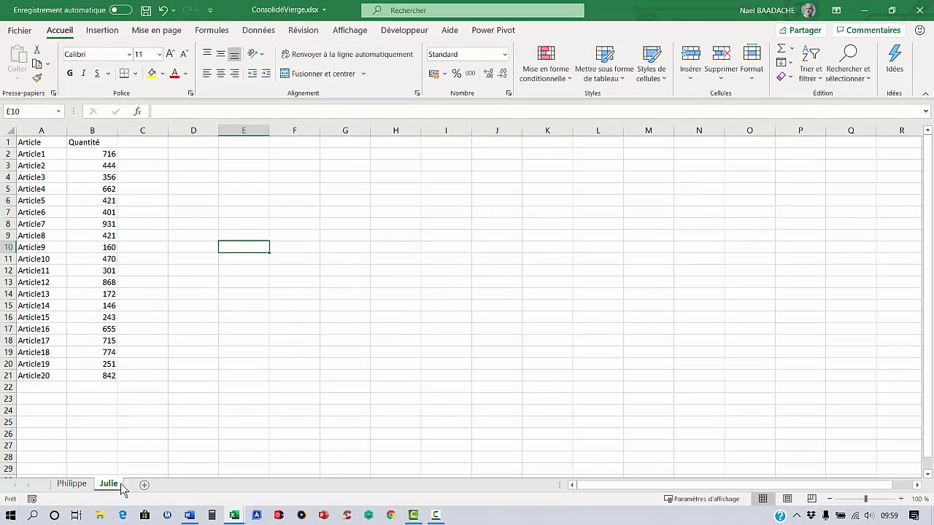
left_click(144, 484)
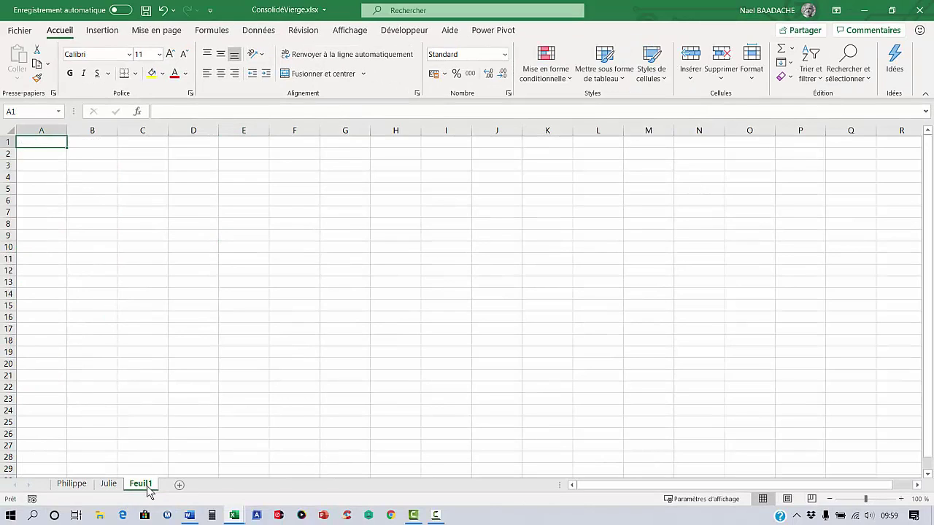
double_click(147, 484)
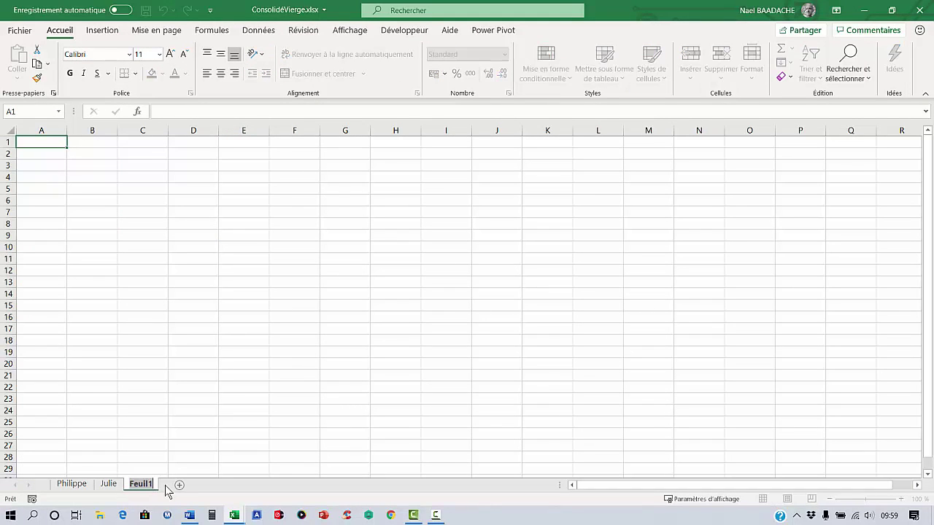
type("F")
type("ormule")
key("BackSpace")
key("BackSpace")
key("BackSpace")
key("BackSpace")
type("mule")
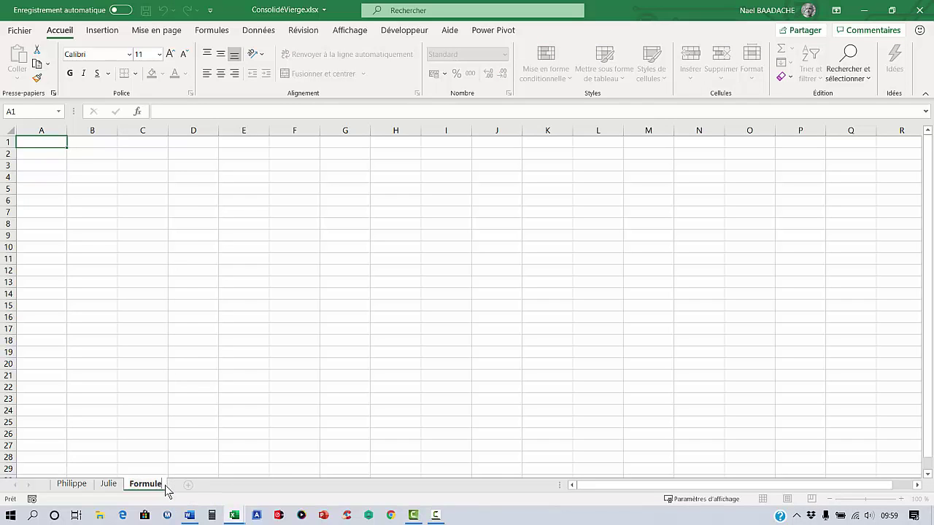
key("Return")
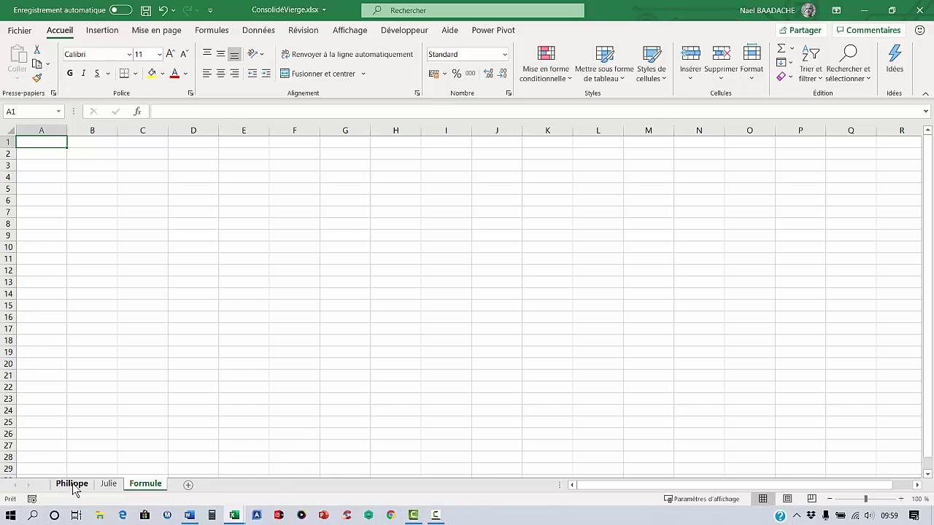
Look over article cells on Philippe's and Julie's sheets, ending on Julie's Article2
left_click(71, 485)
left_click(37, 192)
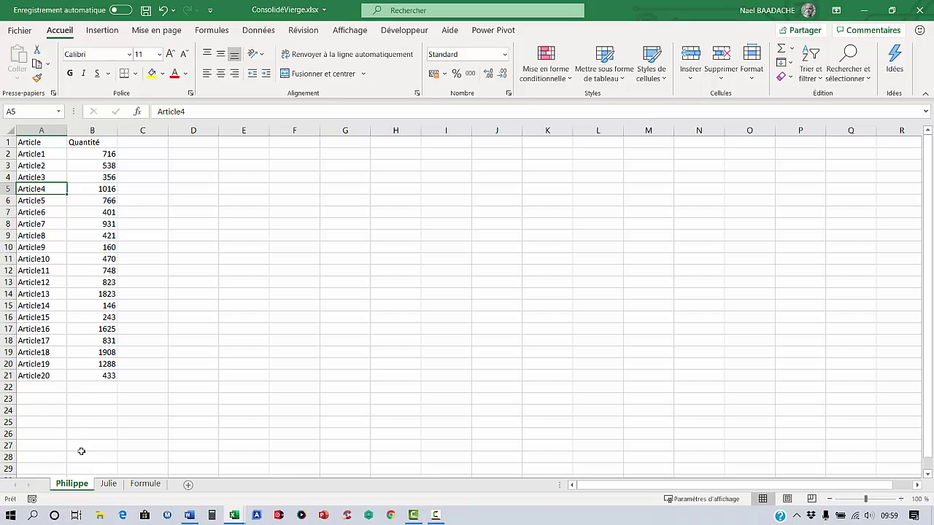
left_click(109, 485)
left_click(26, 247)
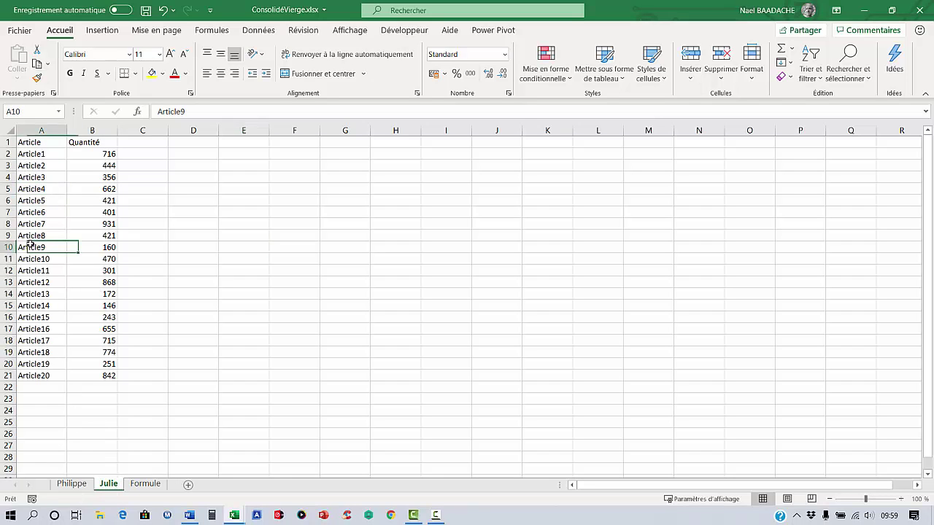
left_click(77, 475)
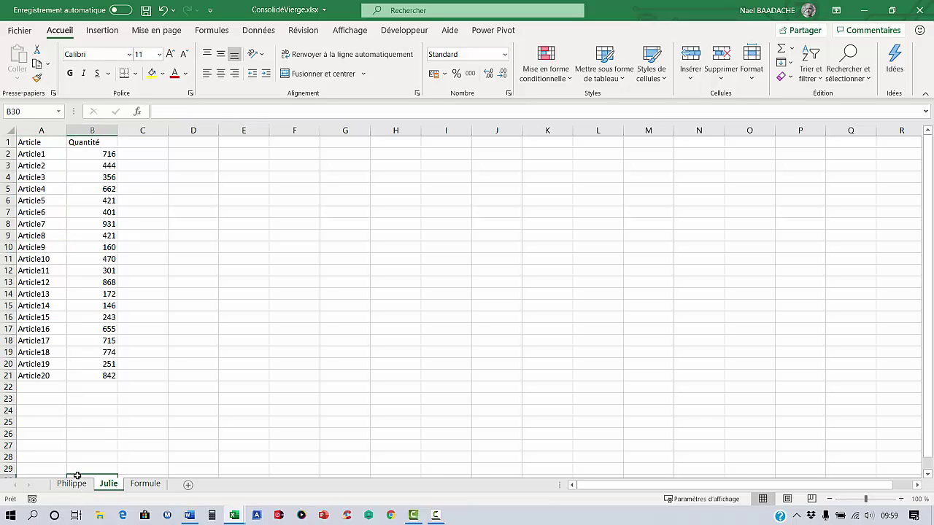
left_click(46, 166)
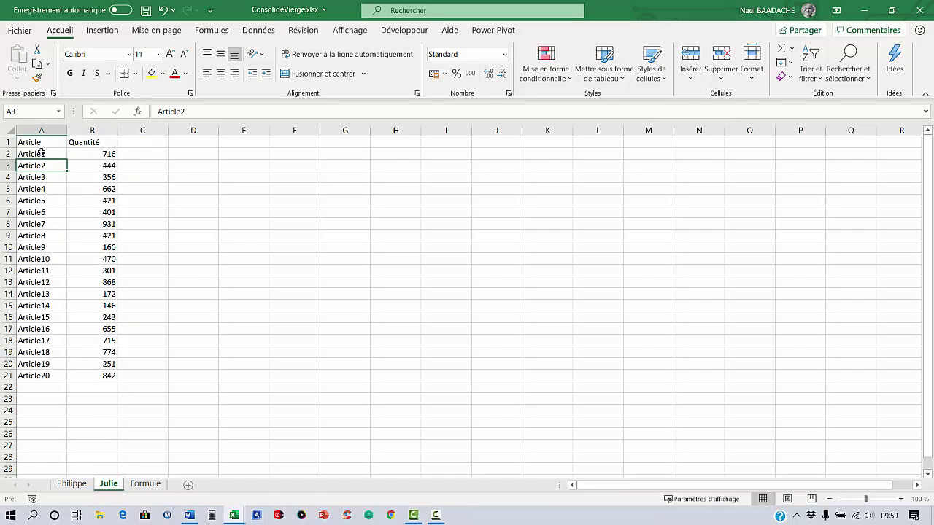
Select Julie's whole Article/Quantité table A1:B21 with Ctrl+*
left_click(35, 143)
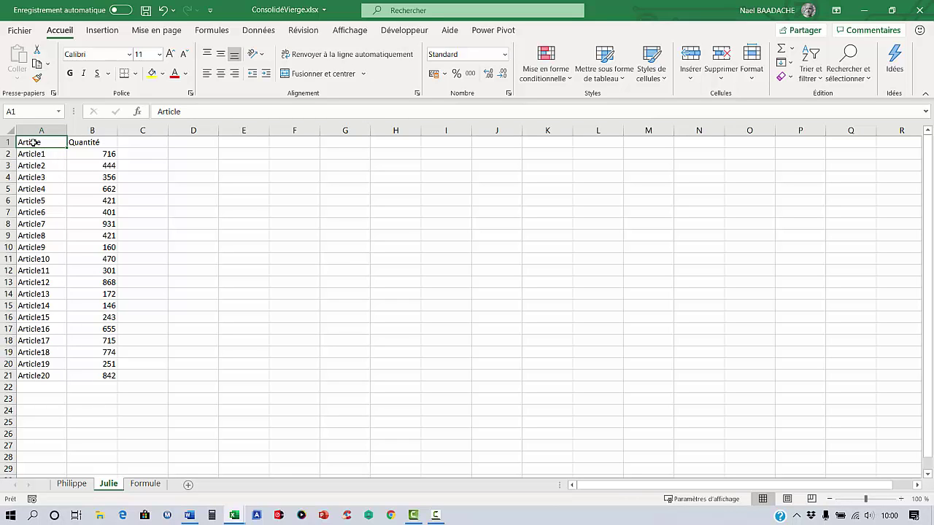
left_click_drag(35, 143, 107, 376)
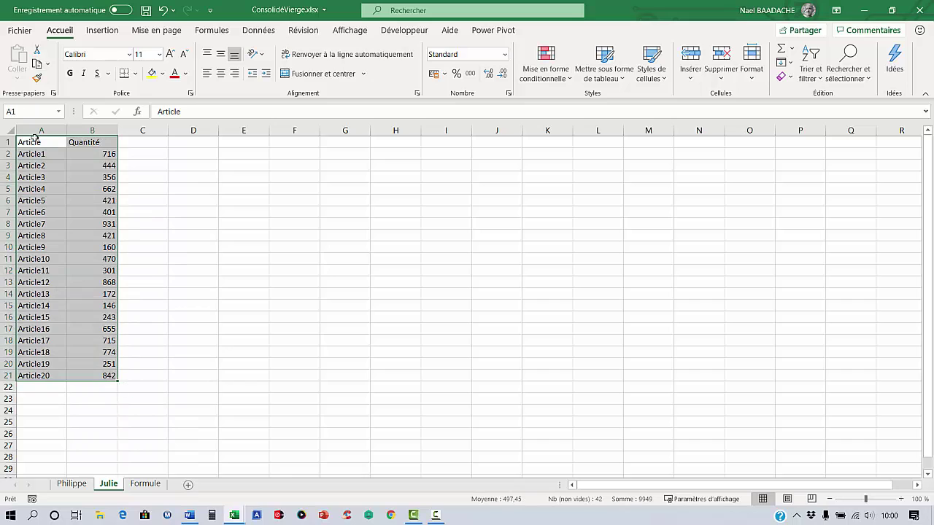
left_click(57, 247)
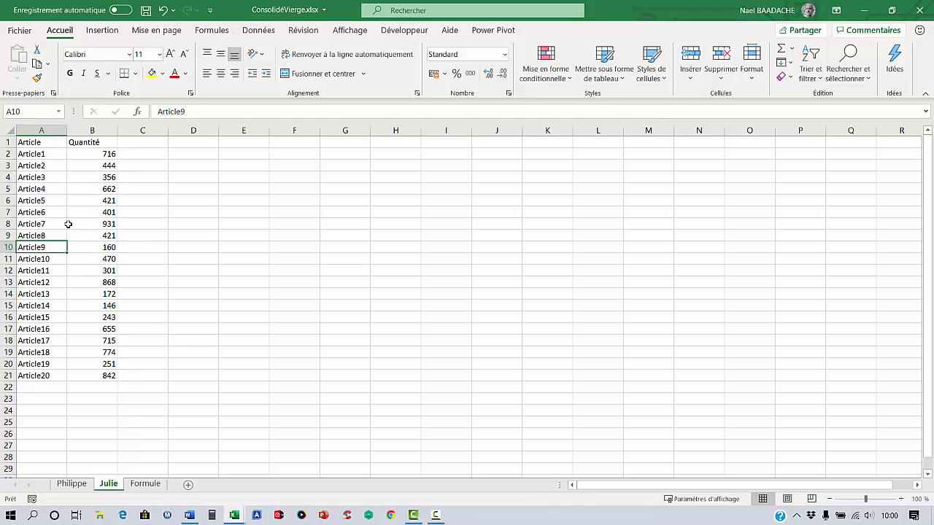
key("ctrl+KP_Multiply")
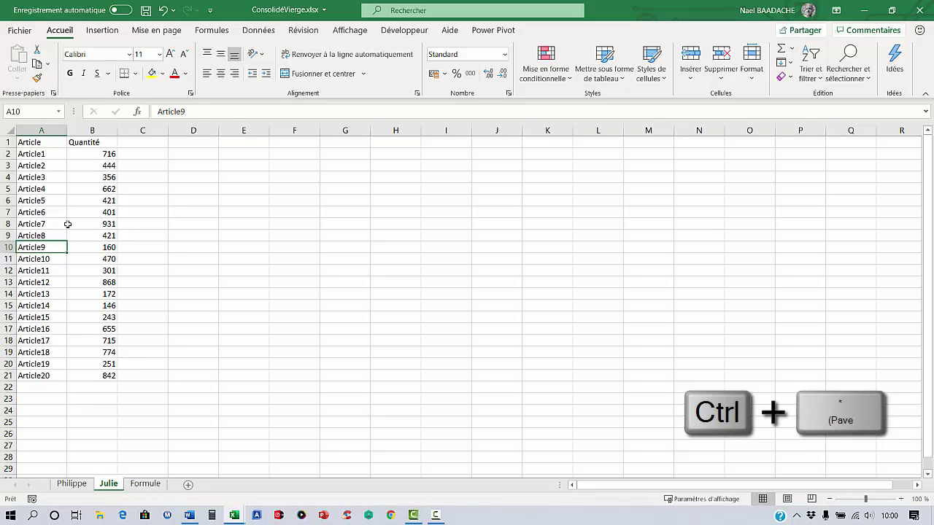
key("ctrl+KP_Multiply")
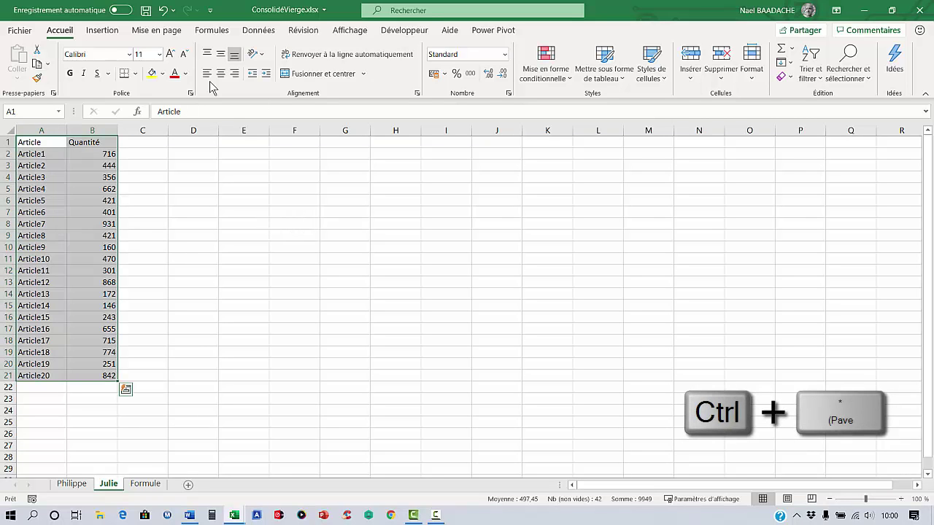
Start a new conditional formatting rule of the 'Utiliser une formule' type
left_click(570, 81)
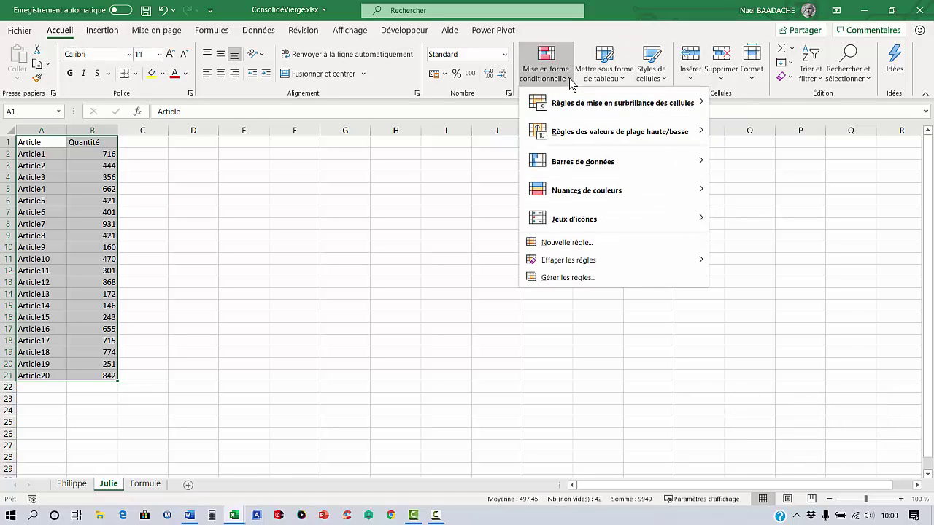
left_click(578, 244)
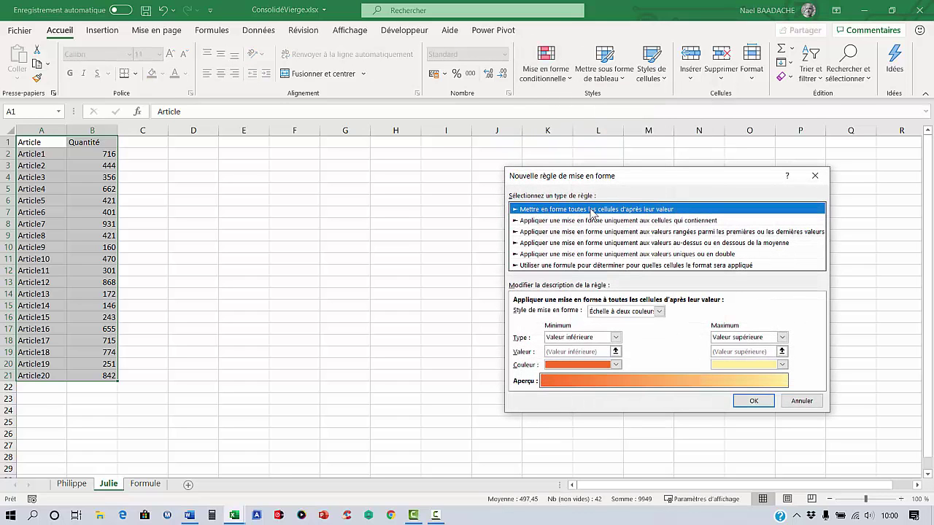
left_click(574, 266)
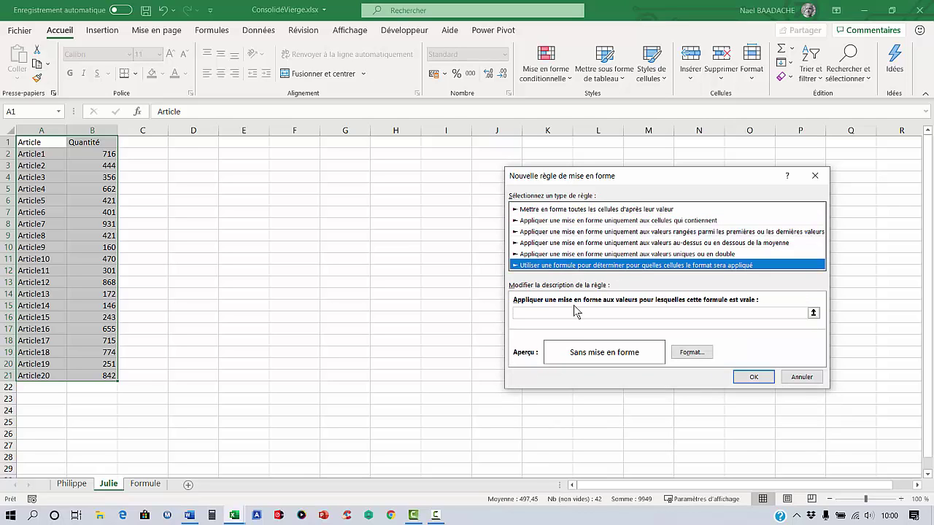
left_click(524, 313)
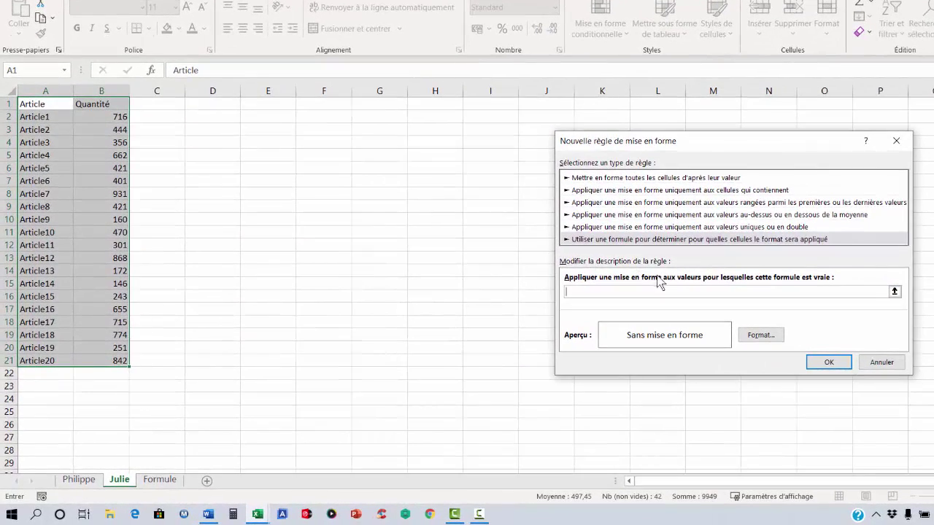
Enter the rule formula =A1<>Philippe!A1 using relative references
left_click(48, 104)
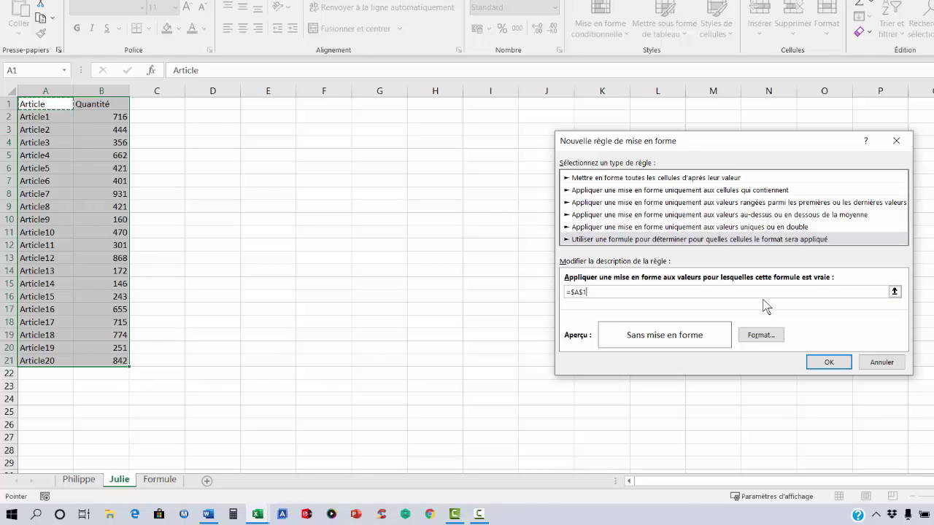
key("F4")
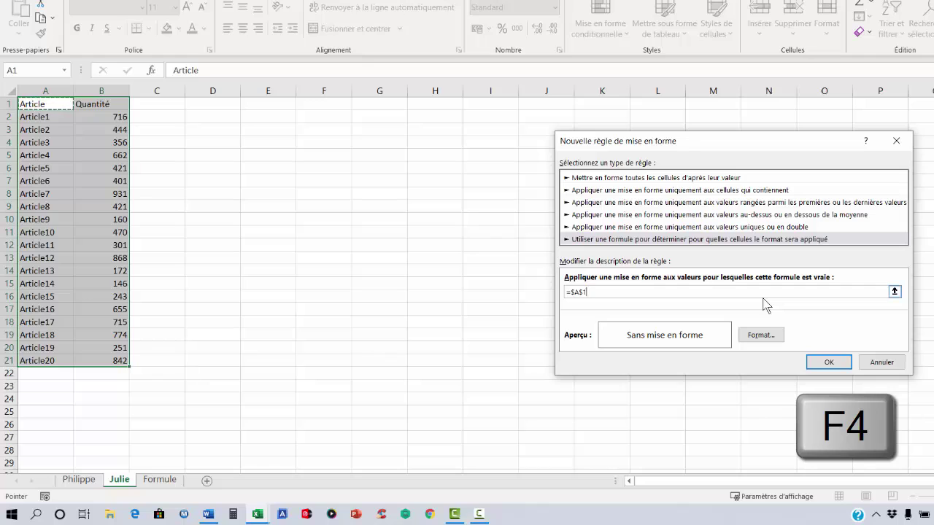
key("F4")
key("F4")
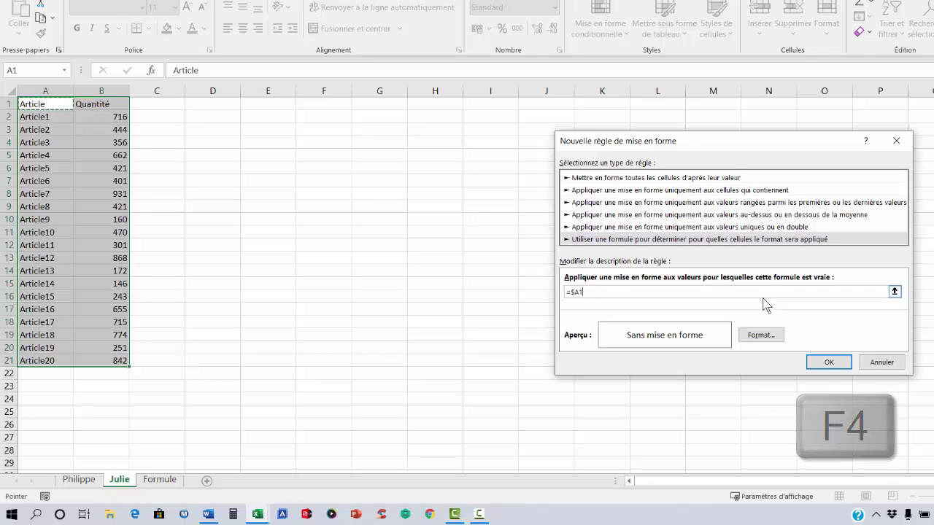
key("F4")
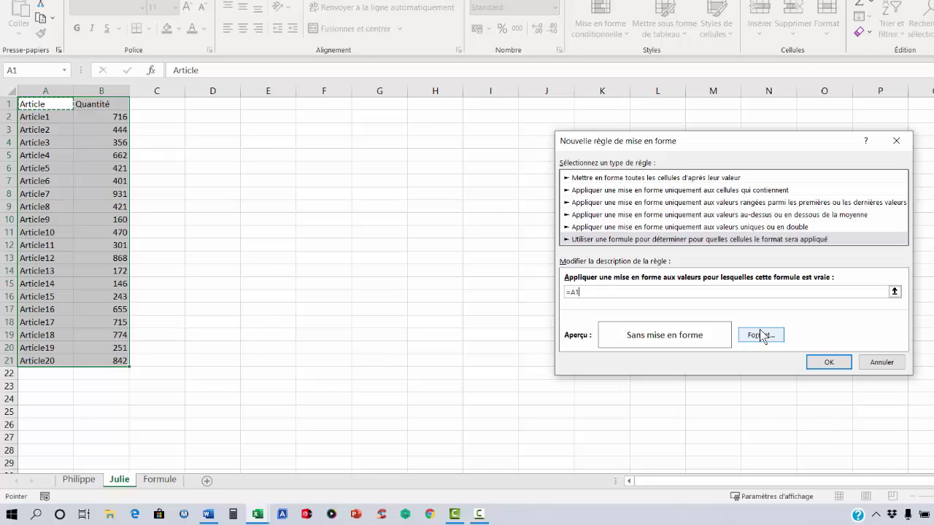
type("<>")
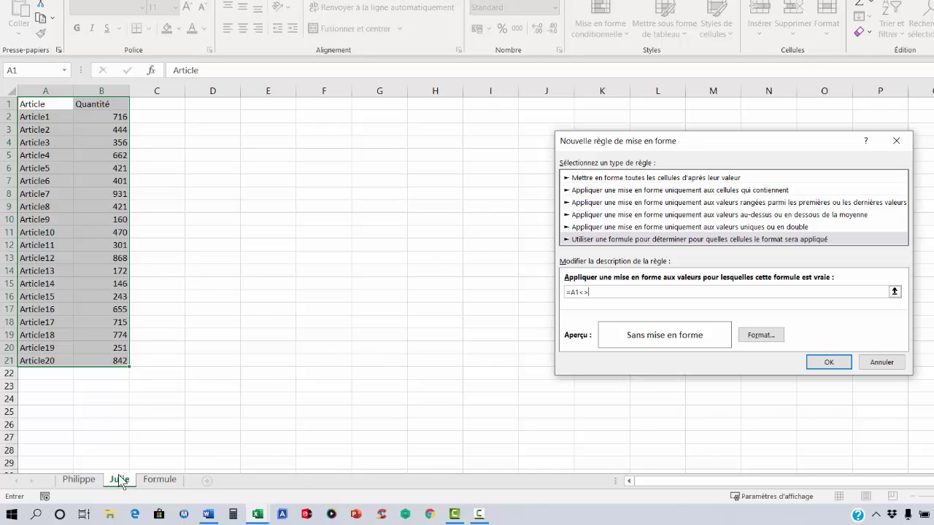
left_click(79, 480)
left_click(79, 481)
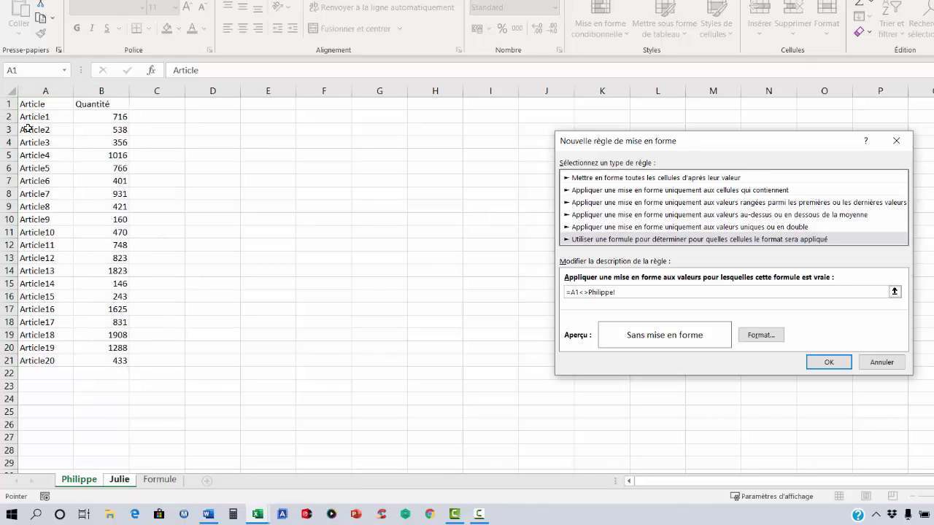
left_click(37, 104)
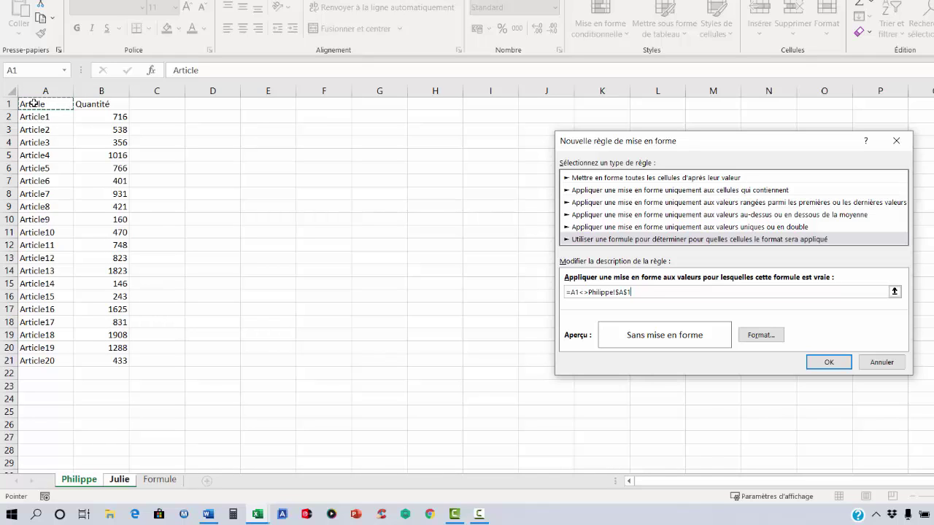
key("F4")
key("F4")
key("F4")
Give the rule a light green fill and apply it to Julie's table
left_click(763, 338)
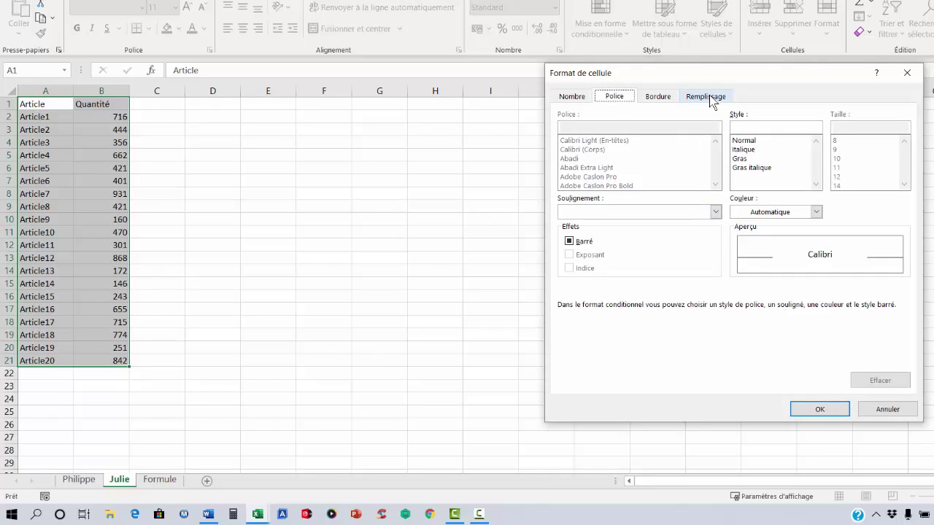
left_click(709, 97)
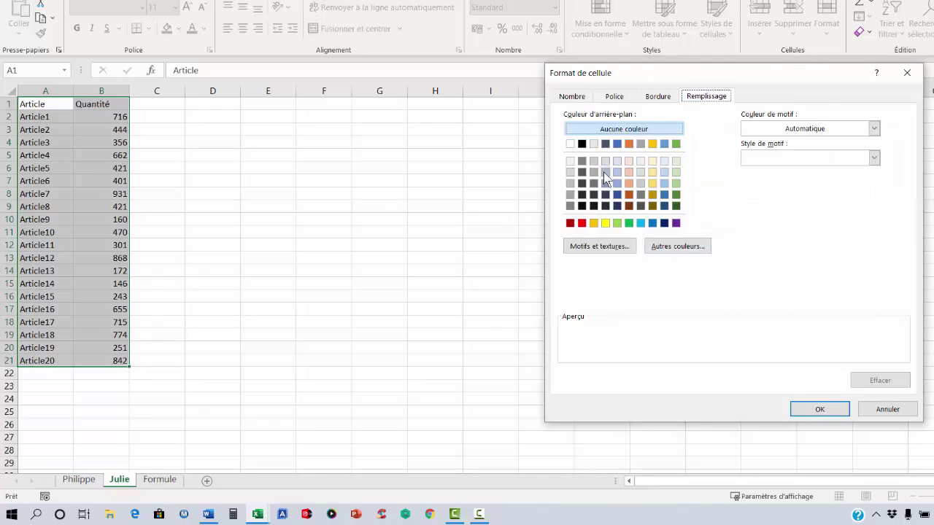
left_click(617, 224)
left_click(820, 411)
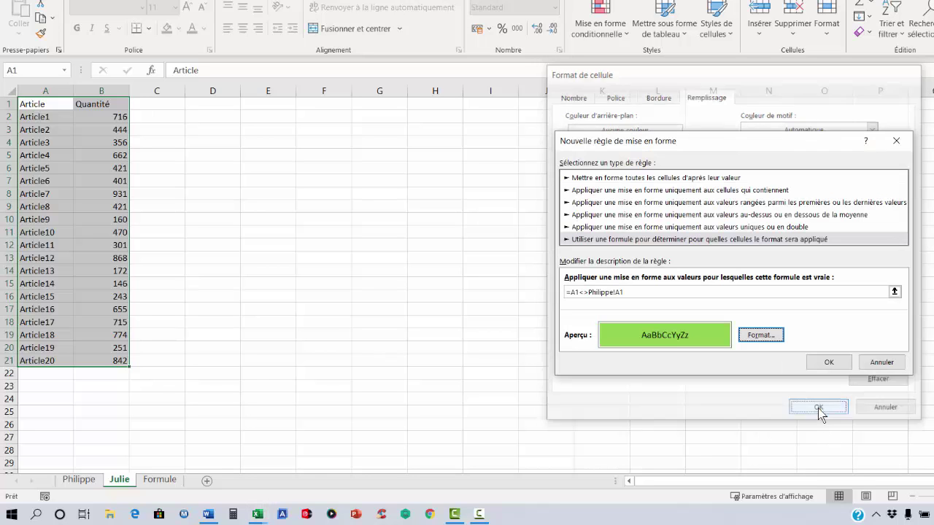
left_click(830, 363)
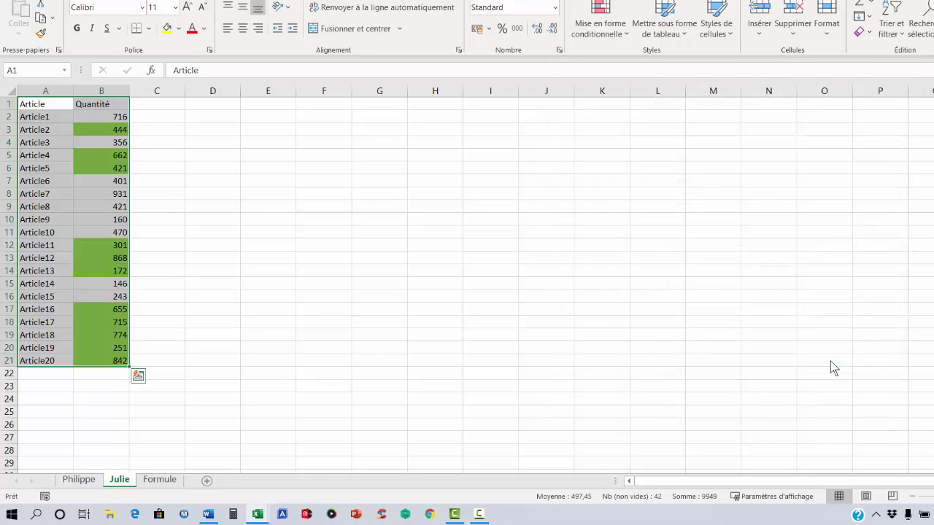
left_click(103, 151)
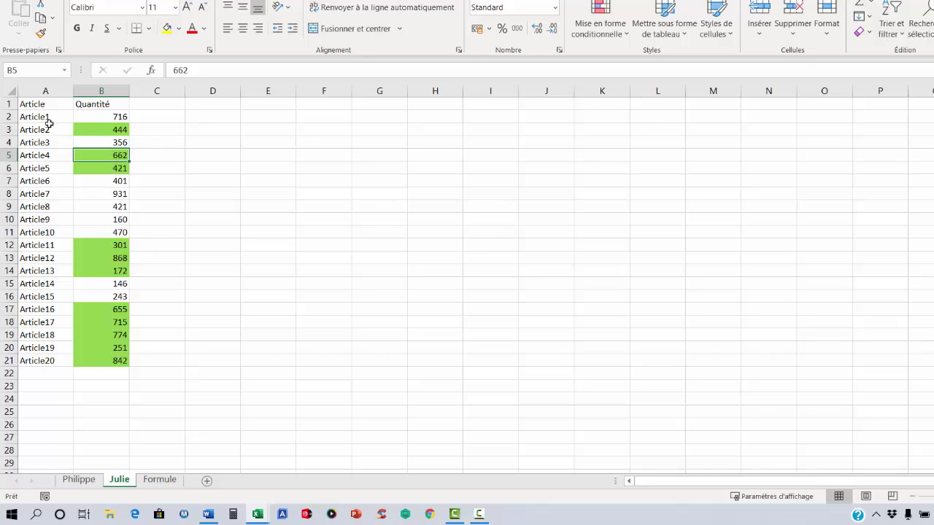
Compare Article2's highlighted quantity on Julie's sheet with Philippe's, then go to Formule
left_click(79, 479)
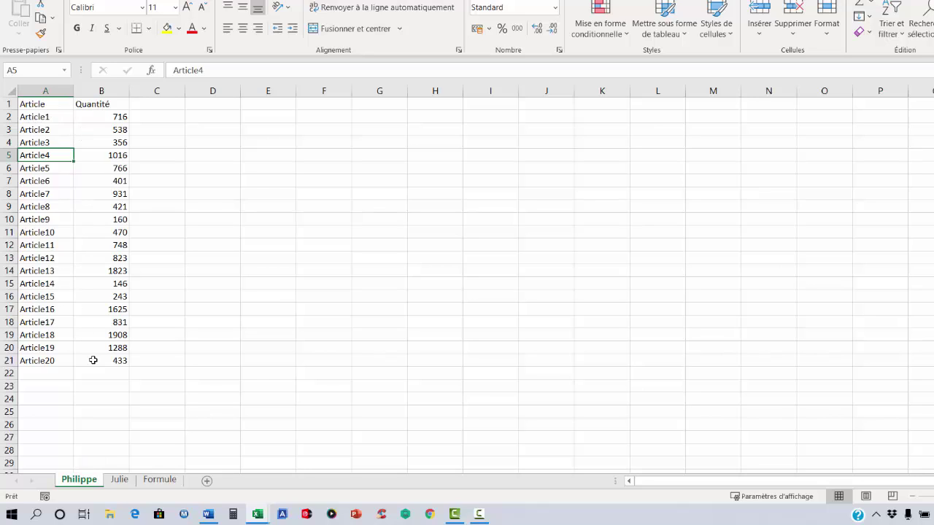
left_click(126, 483)
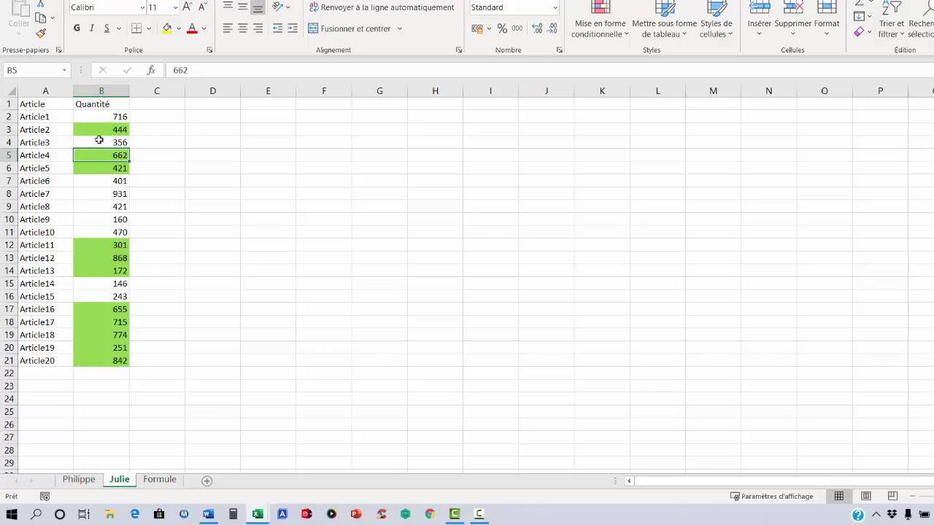
left_click(104, 129)
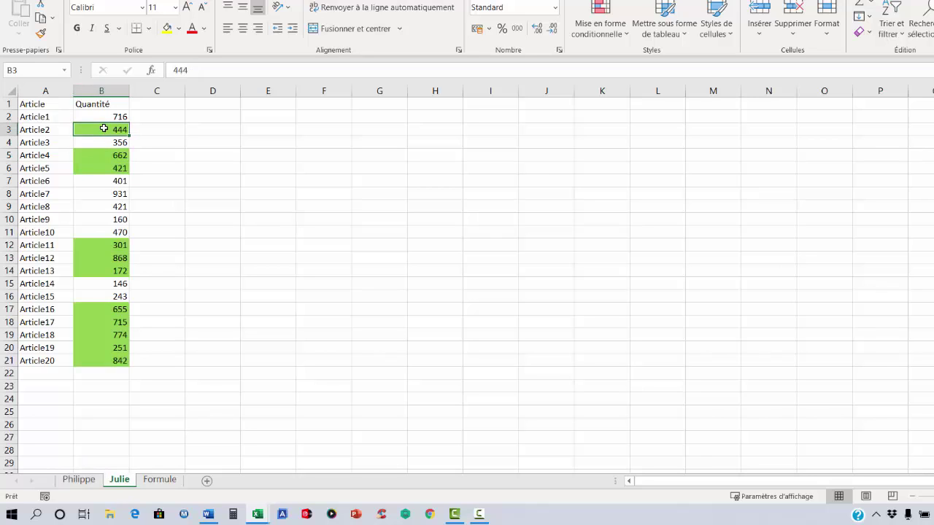
left_click(79, 483)
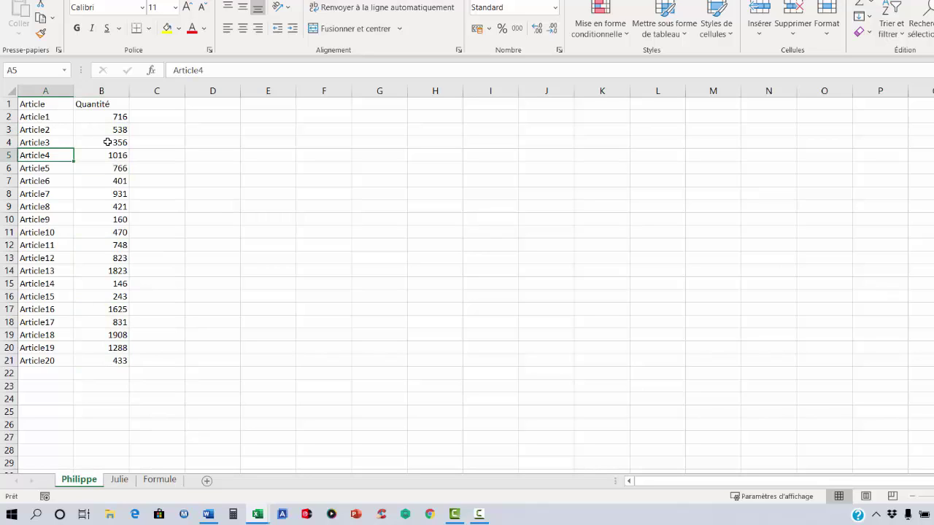
left_click(121, 483)
left_click(53, 131)
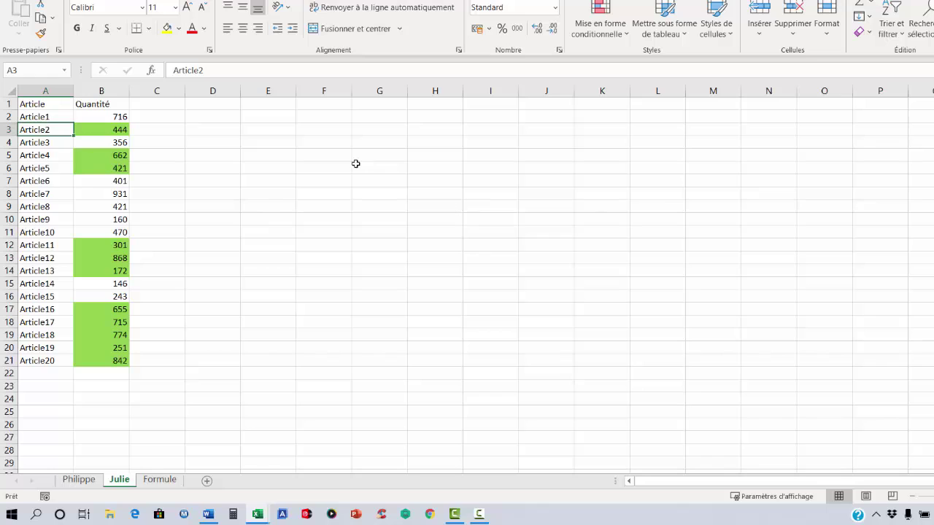
left_click(165, 484)
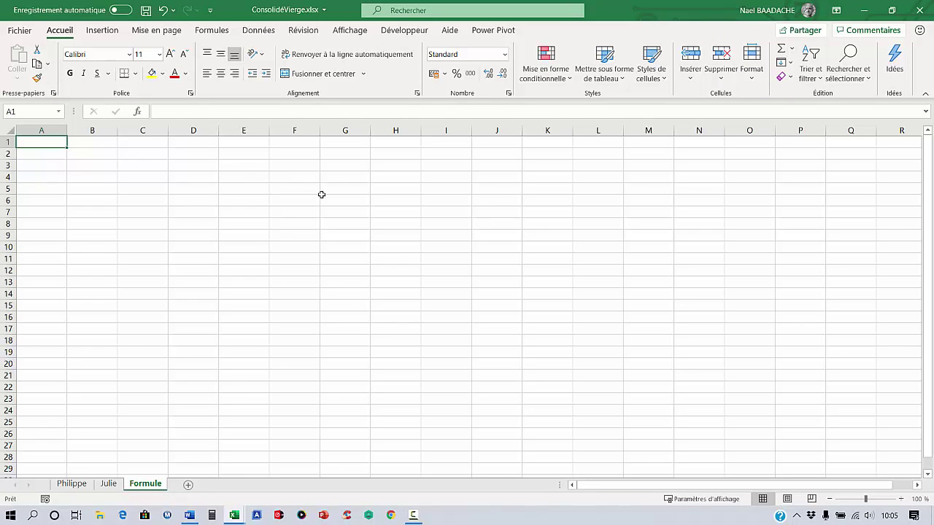
In Formule A1, start the test =si(Philippe!B2<>Julie!B2;
type("=")
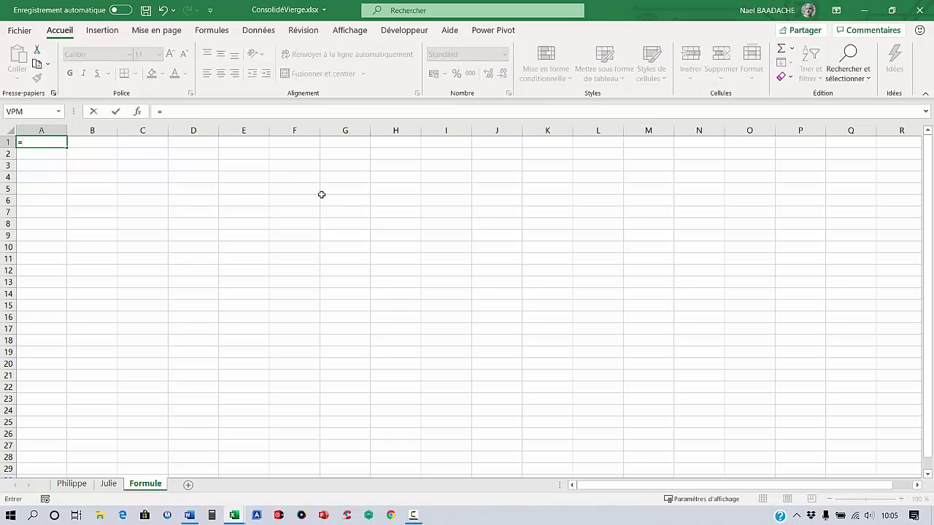
type("si(")
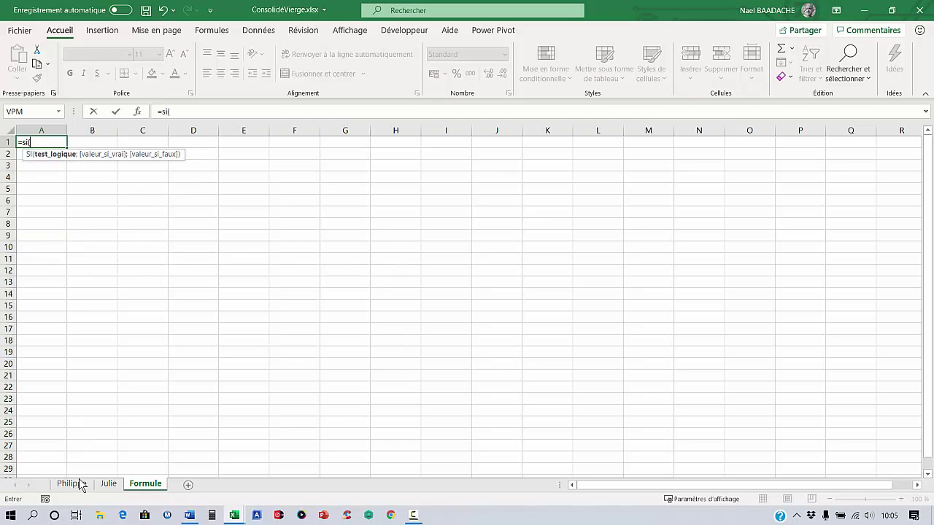
left_click(79, 489)
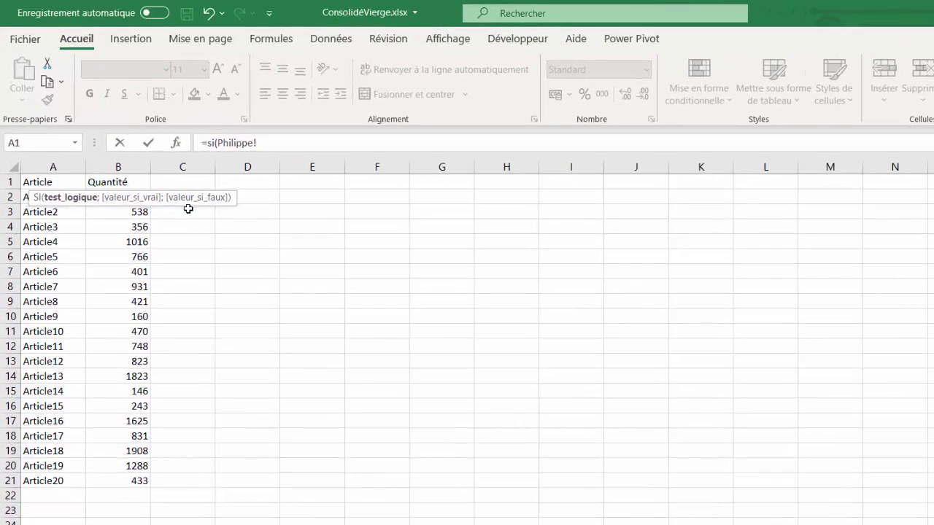
left_click_drag(189, 202, 569, 203)
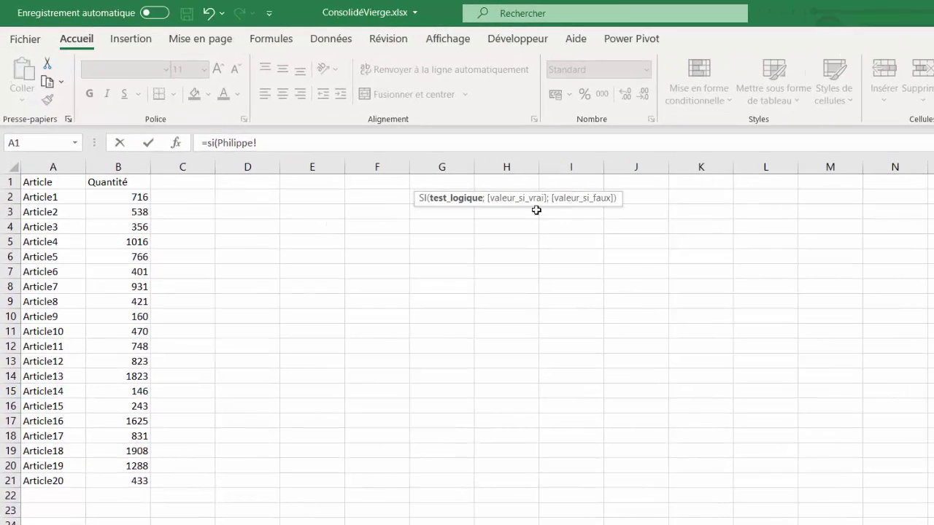
left_click(108, 195)
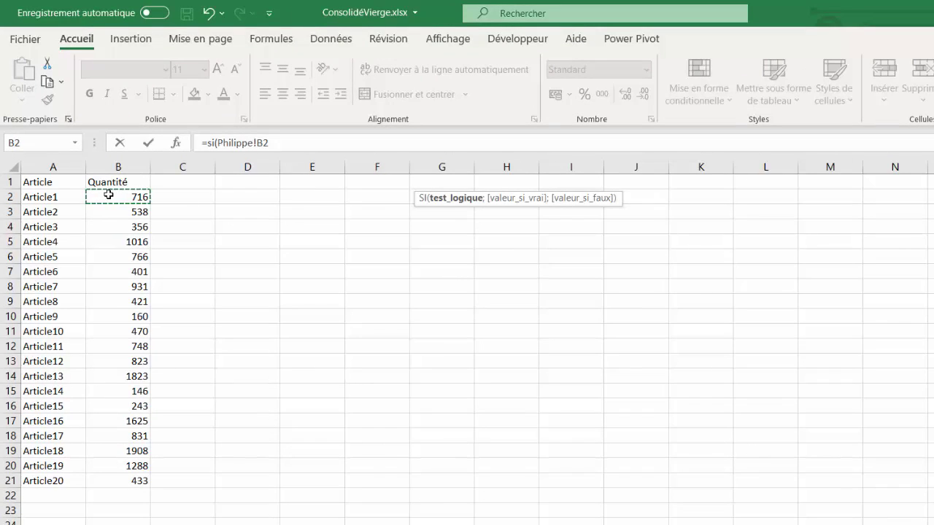
type("<>")
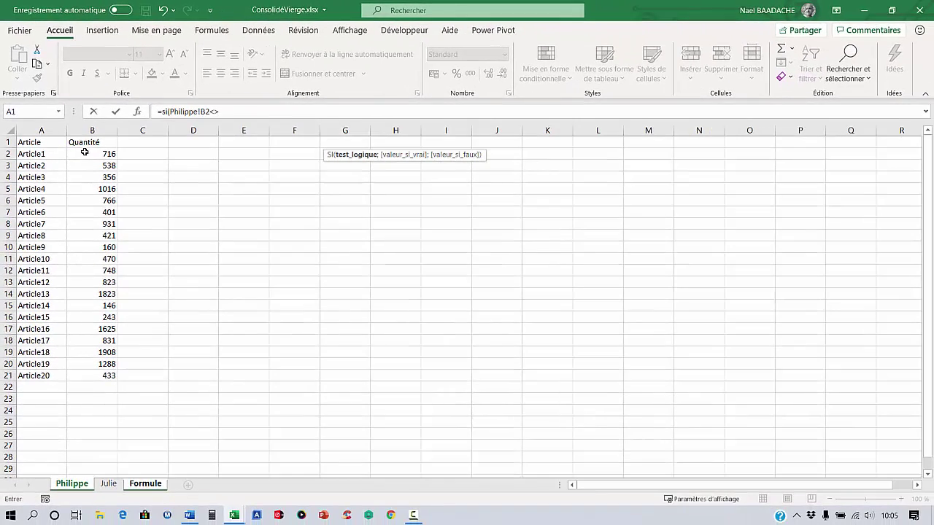
left_click(110, 484)
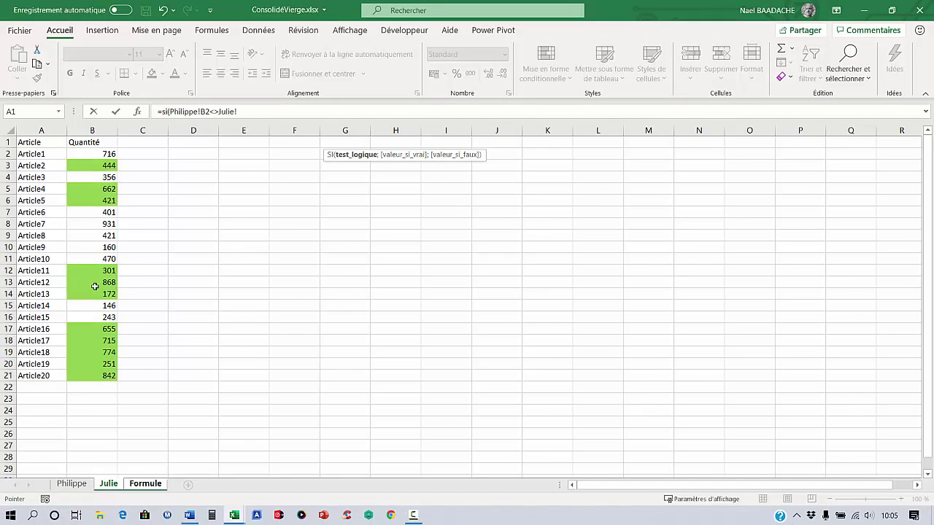
left_click(109, 154)
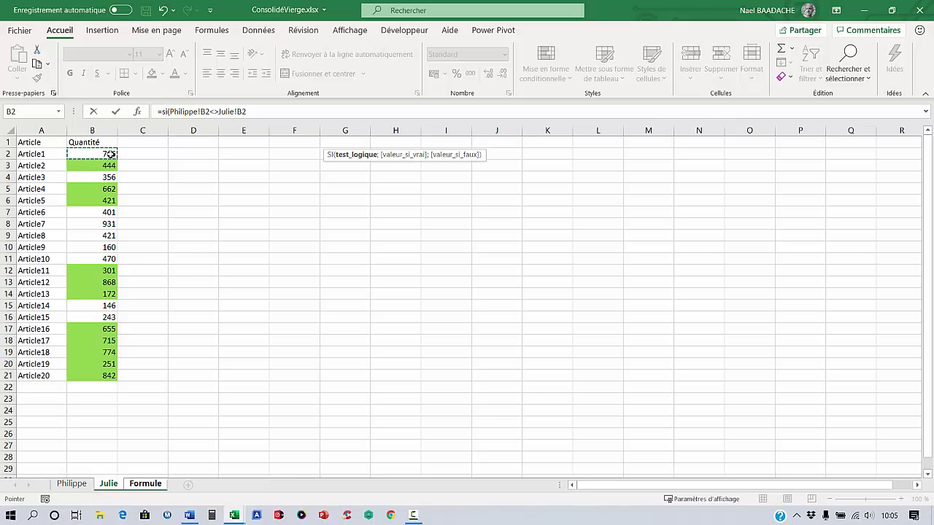
type(";")
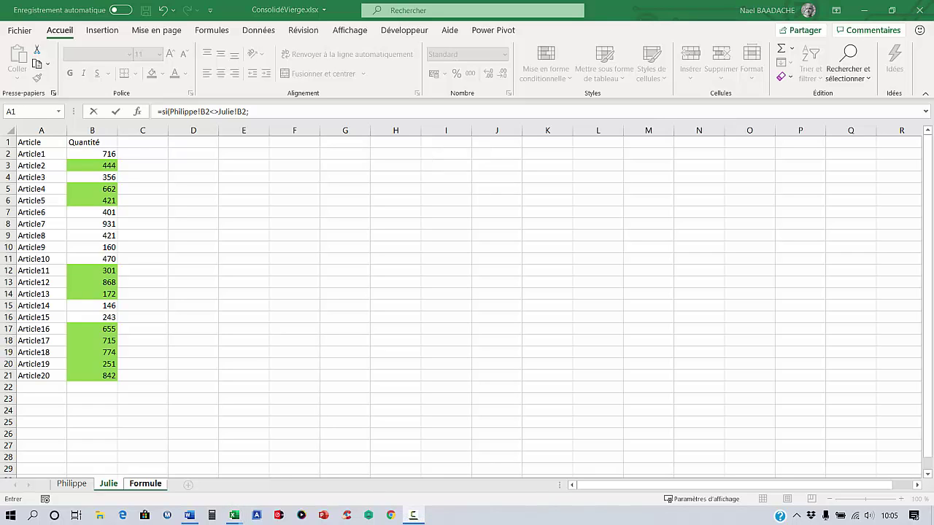
Begin the true result with Philippe's article name Philippe!A2 followed by &
left_click(267, 111)
left_click(256, 111)
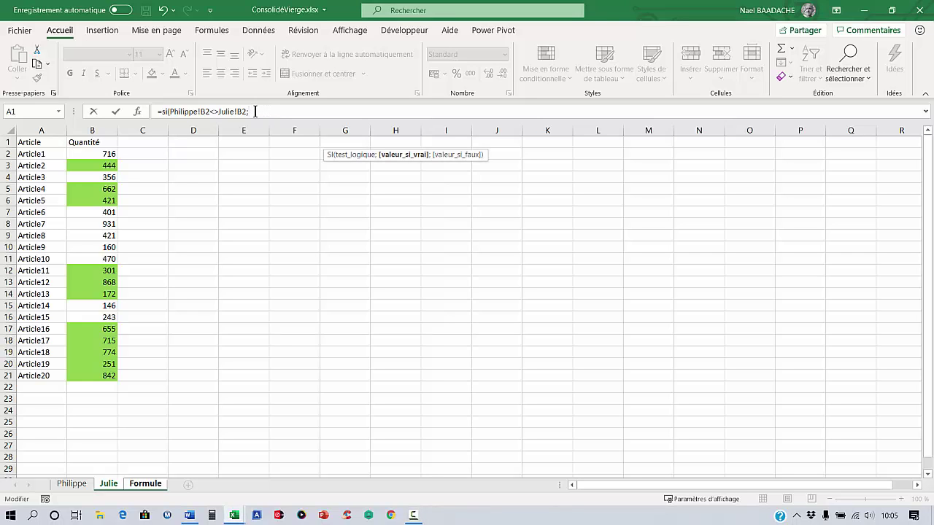
left_click(72, 484)
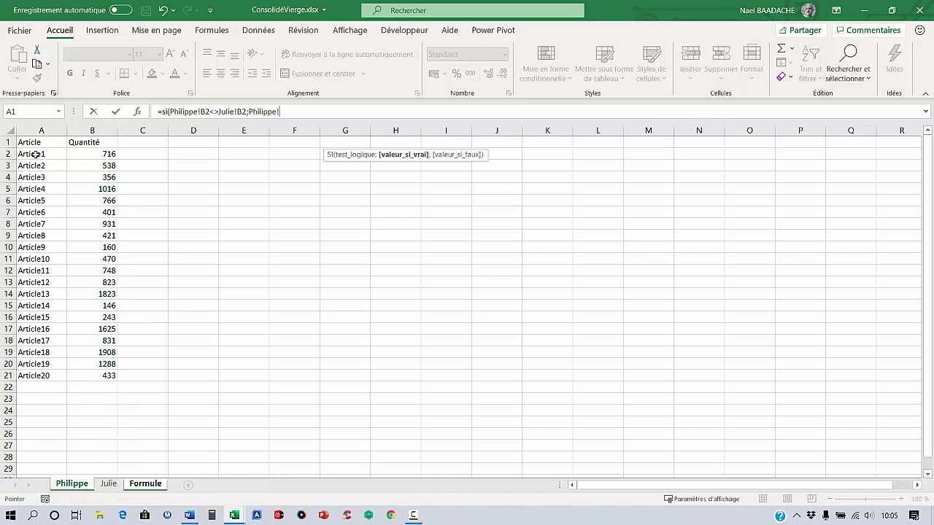
left_click(35, 154)
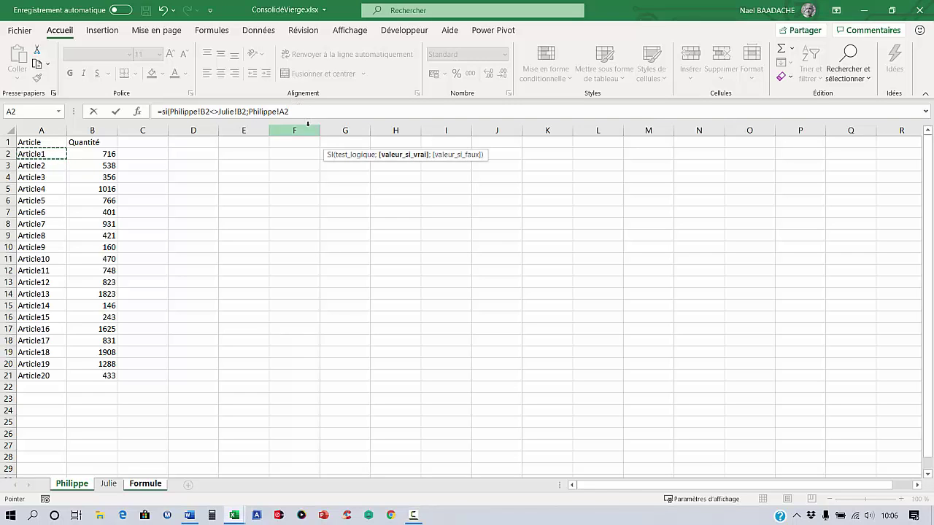
type("&\" -")
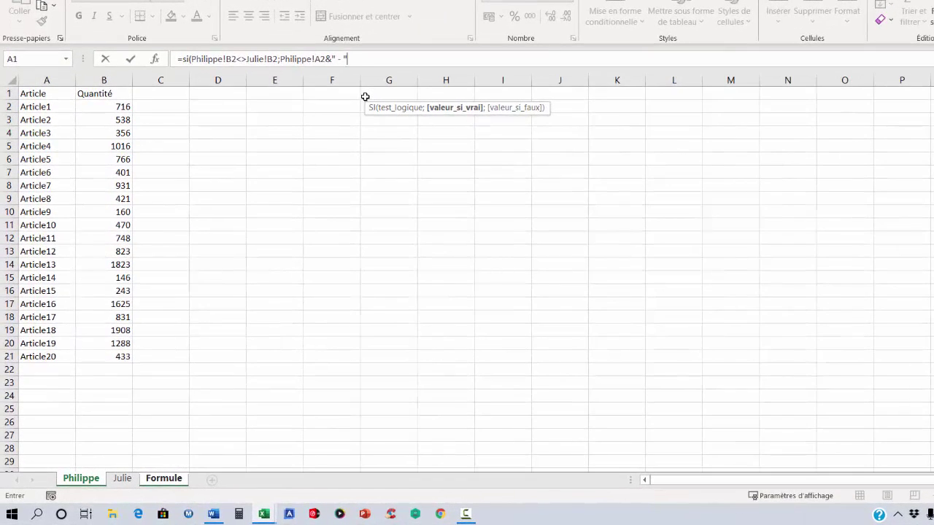
Append labelled quantities "Philippe : "&Philippe!B2 and "Julie : "&Julie!B2 to the result
left_click(357, 57)
type("&\"Phi")
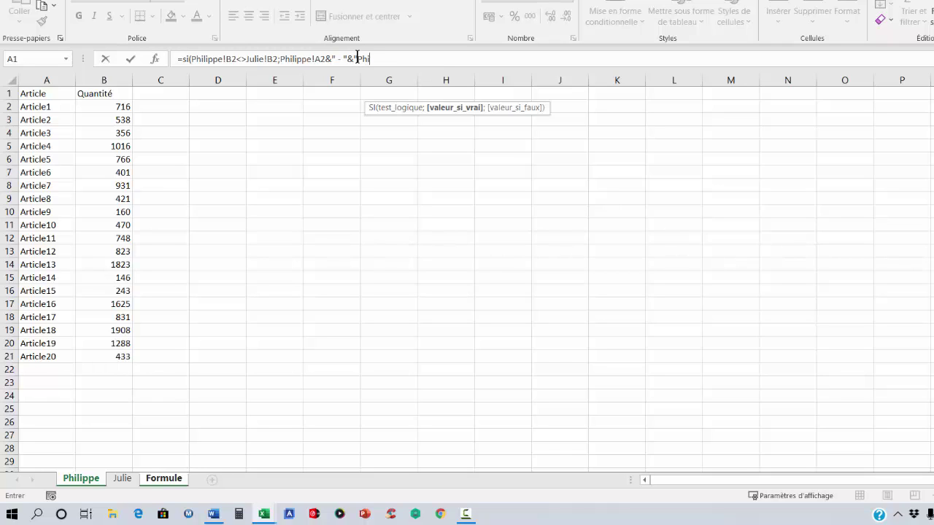
type("lip")
type("&")
left_click(103, 107)
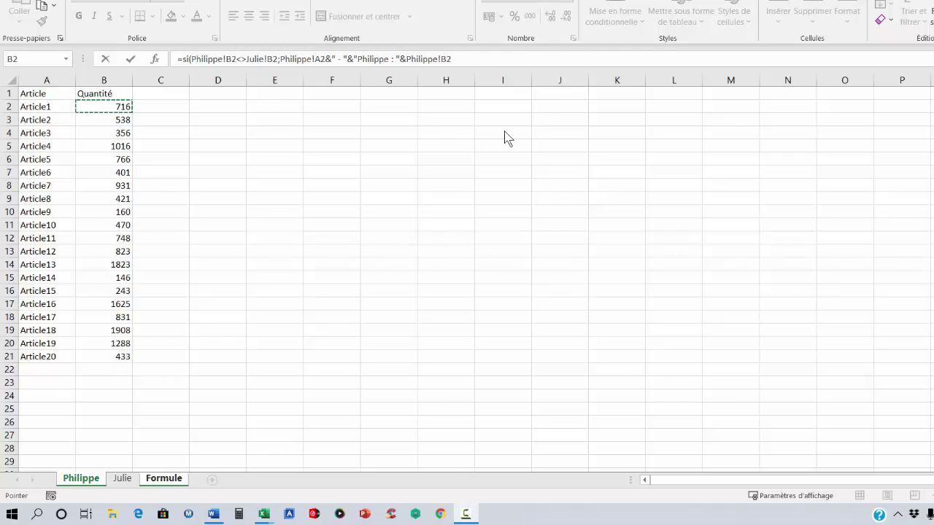
type("&\" /")
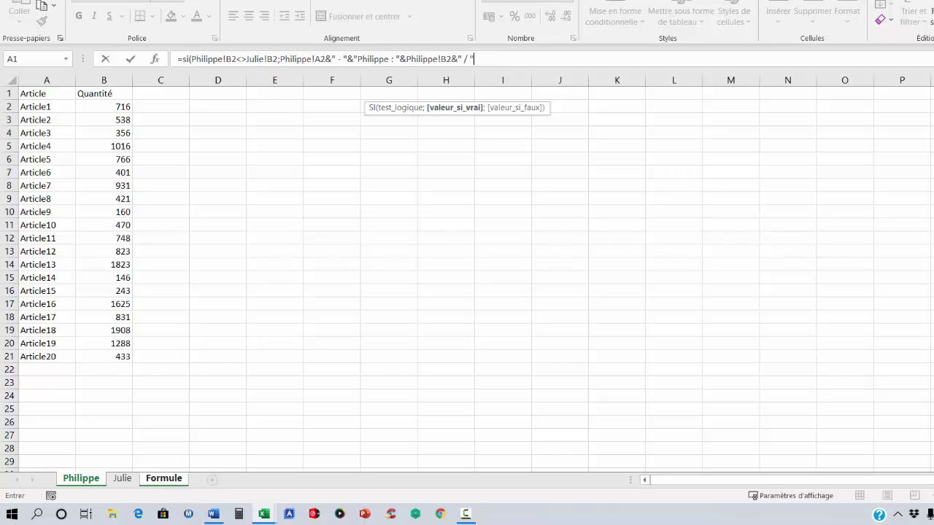
left_click(483, 62)
type("&\"Julie :")
type("&")
left_click(123, 480)
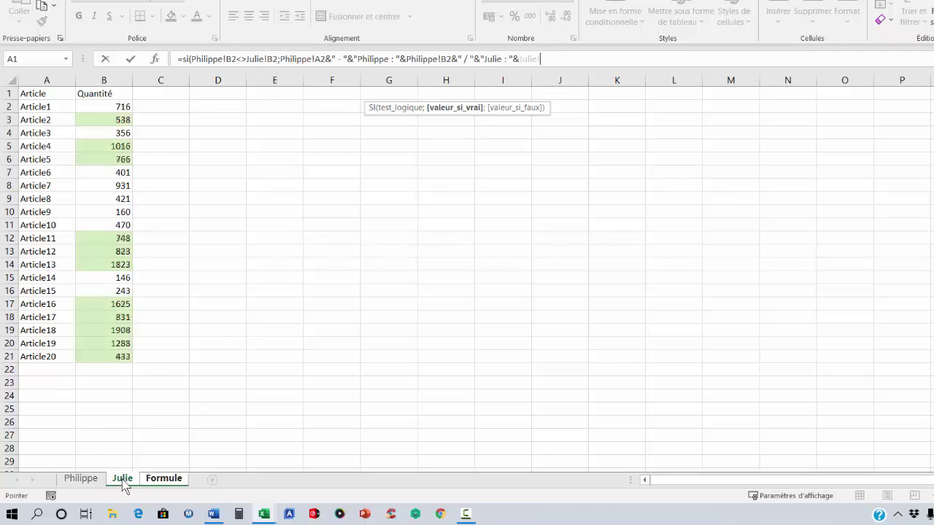
left_click(109, 108)
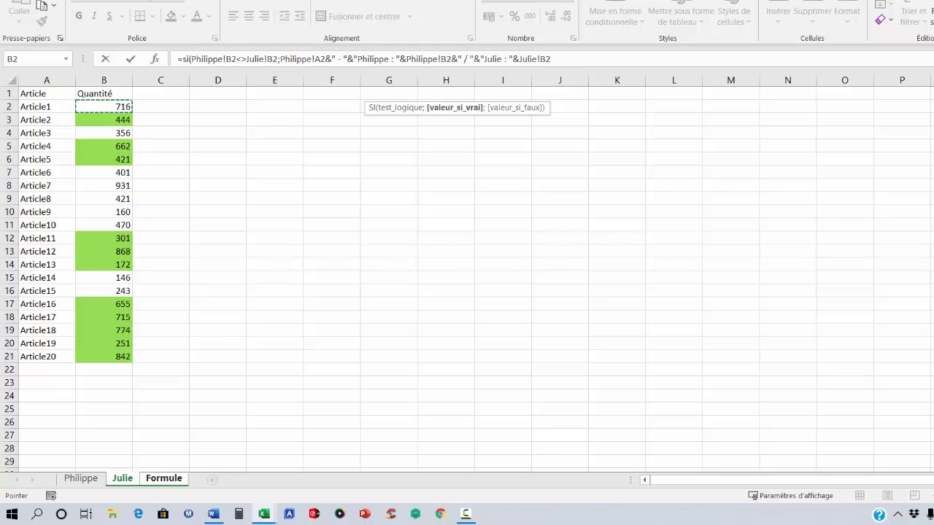
type(";")
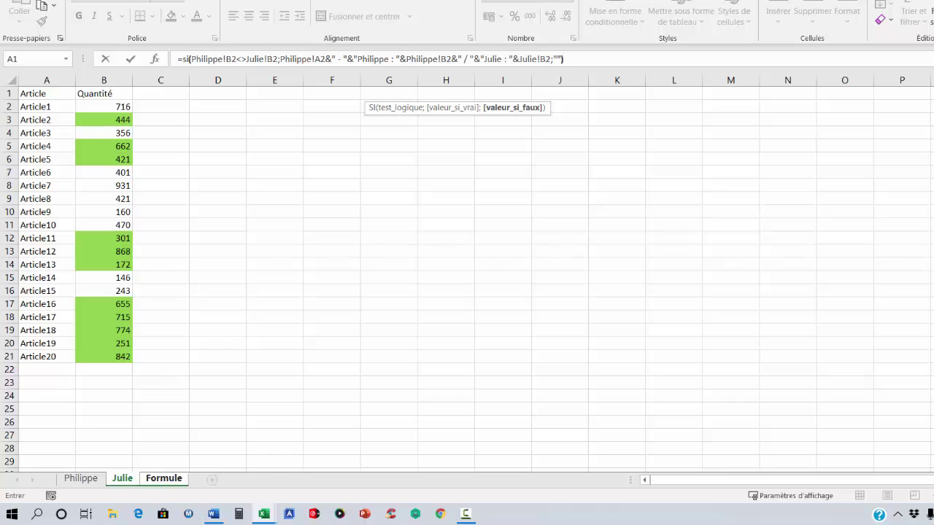
Commit the formula, fill it down to A28 and autofit column A
key("Return")
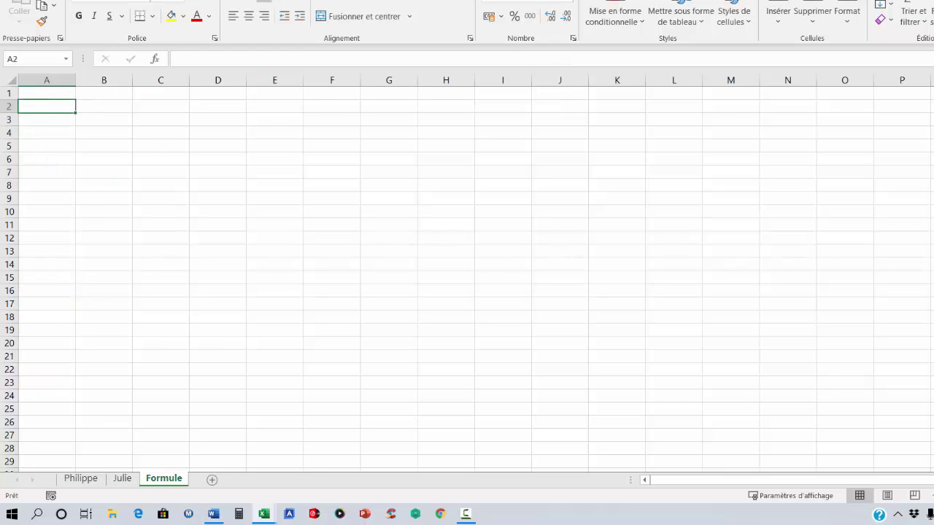
left_click(62, 92)
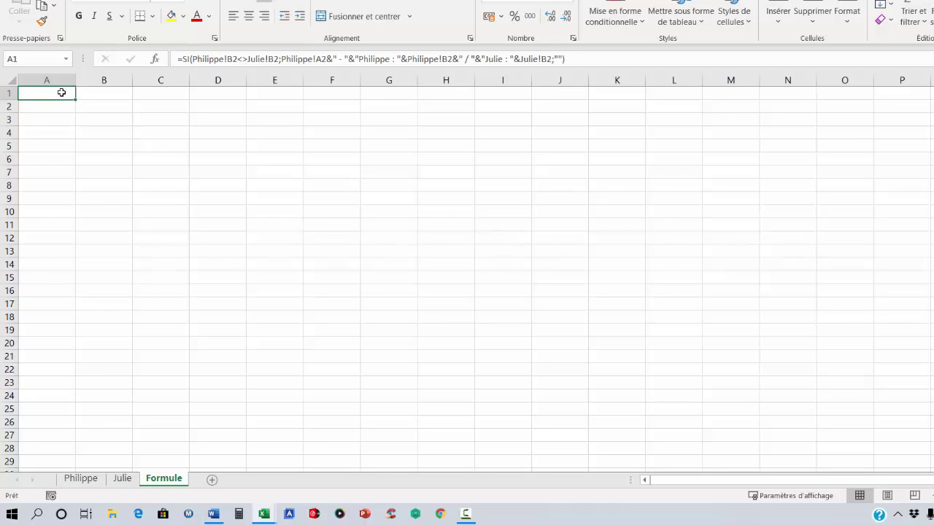
left_click_drag(75, 100, 53, 450)
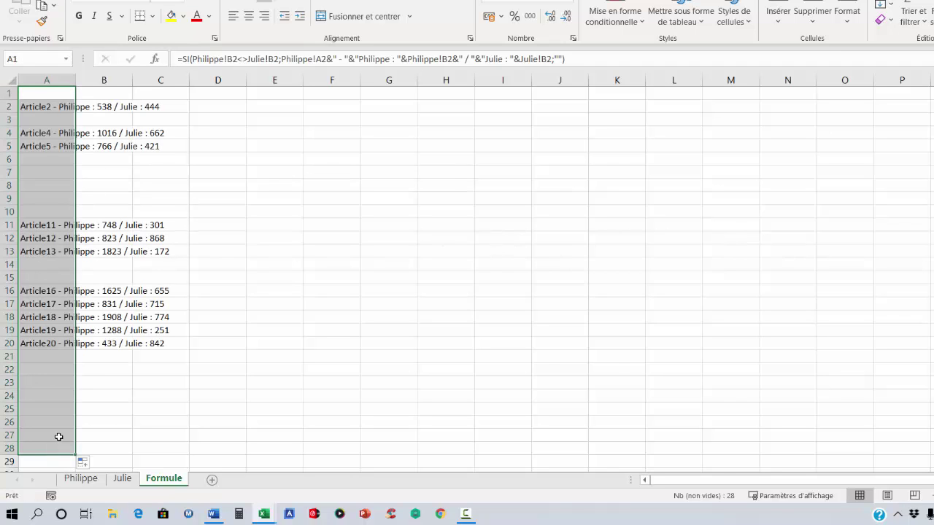
double_click(75, 79)
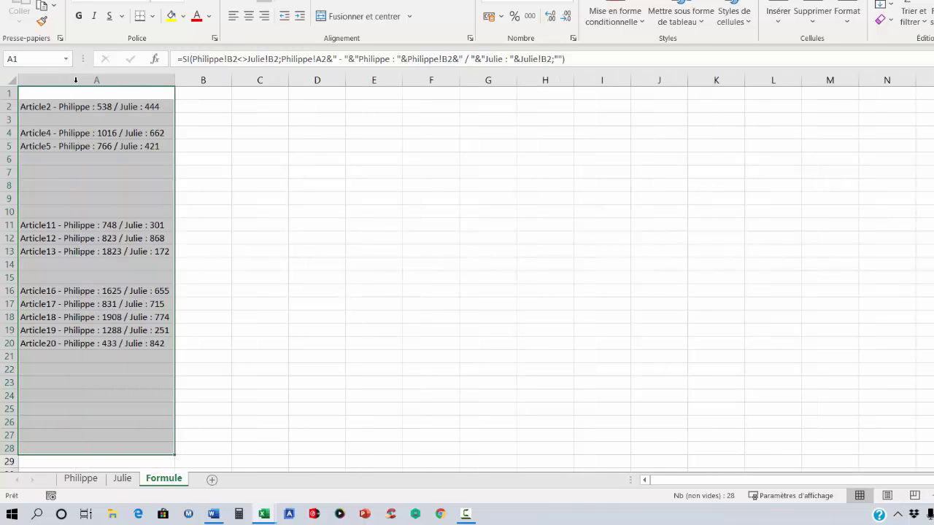
left_click(98, 106)
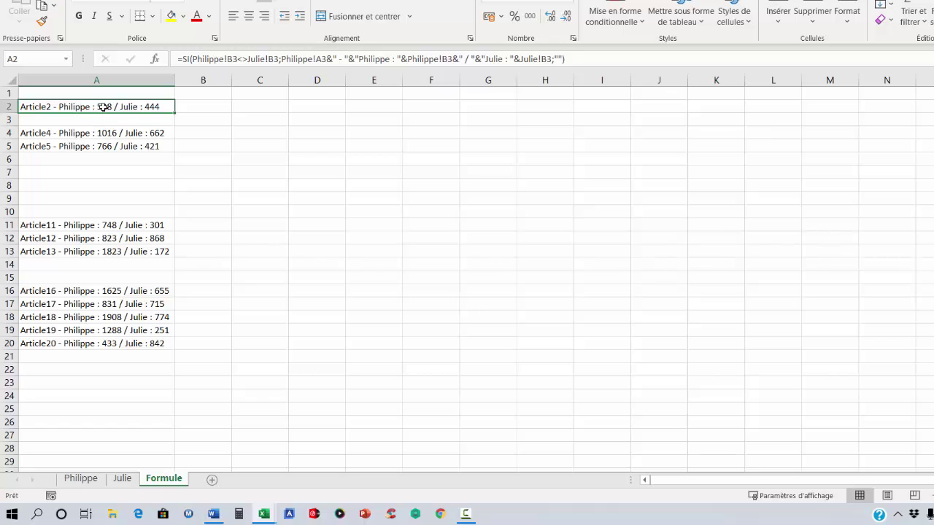
left_click(81, 480)
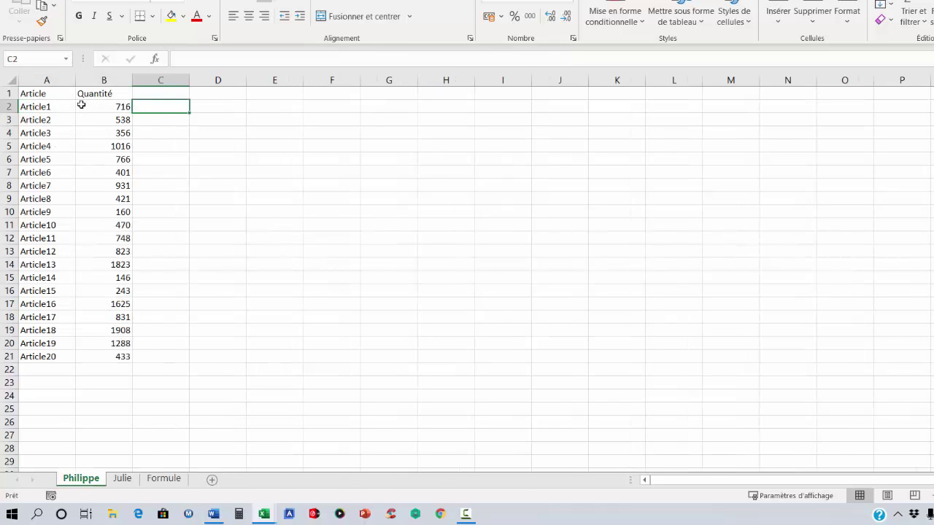
left_click(46, 120)
left_click(107, 120)
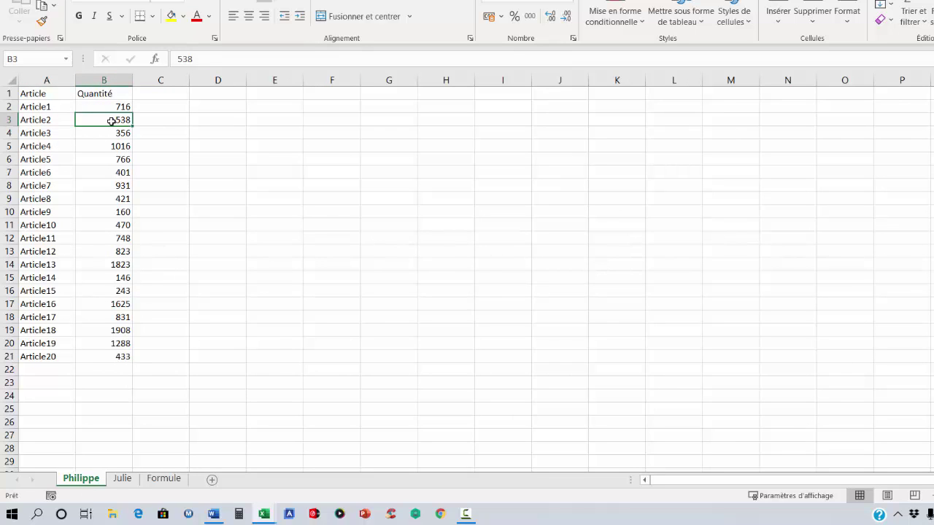
left_click(122, 479)
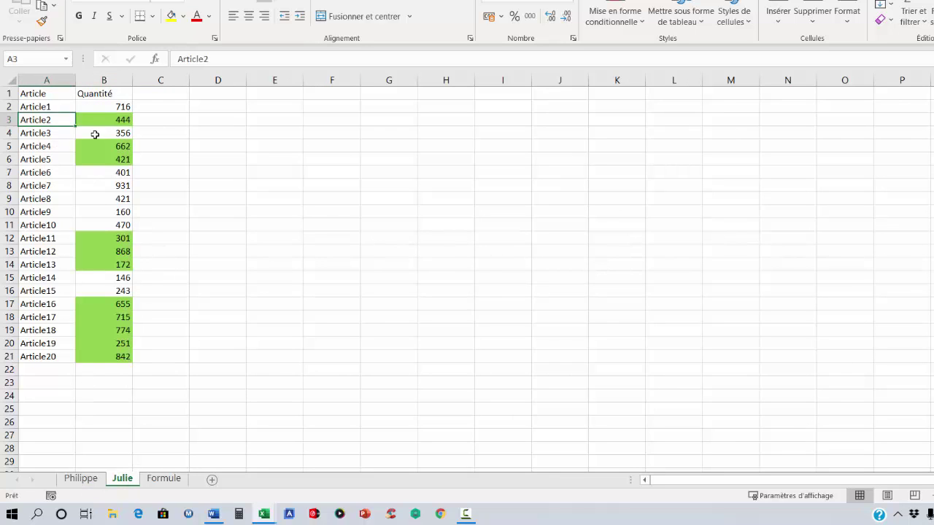
left_click(114, 121)
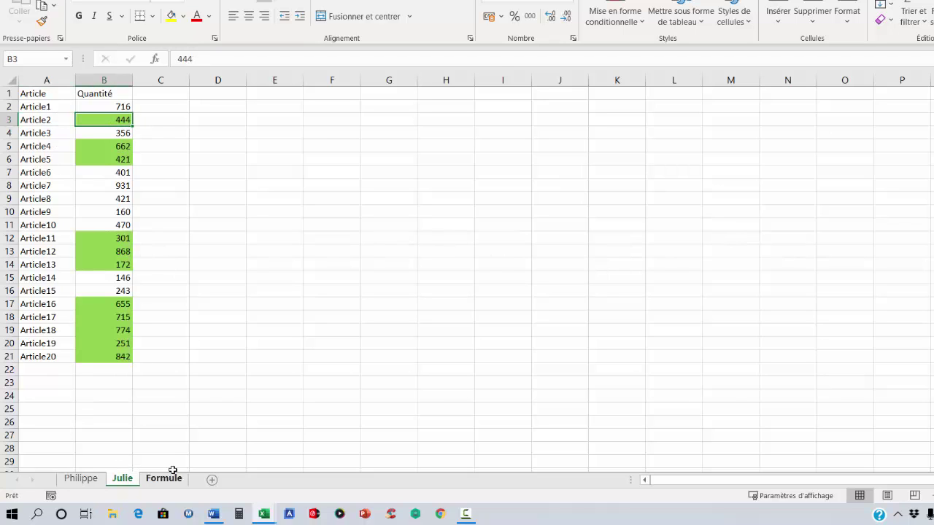
left_click(172, 479)
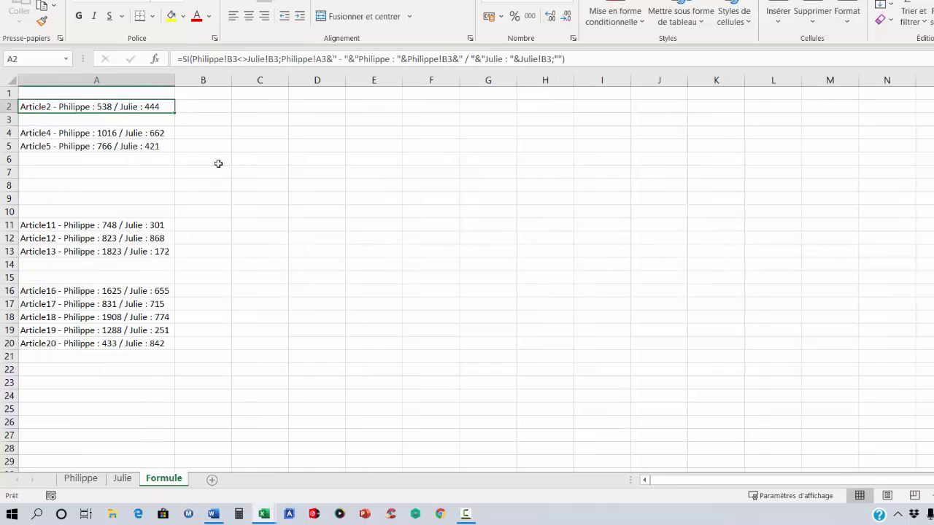
left_click(221, 173)
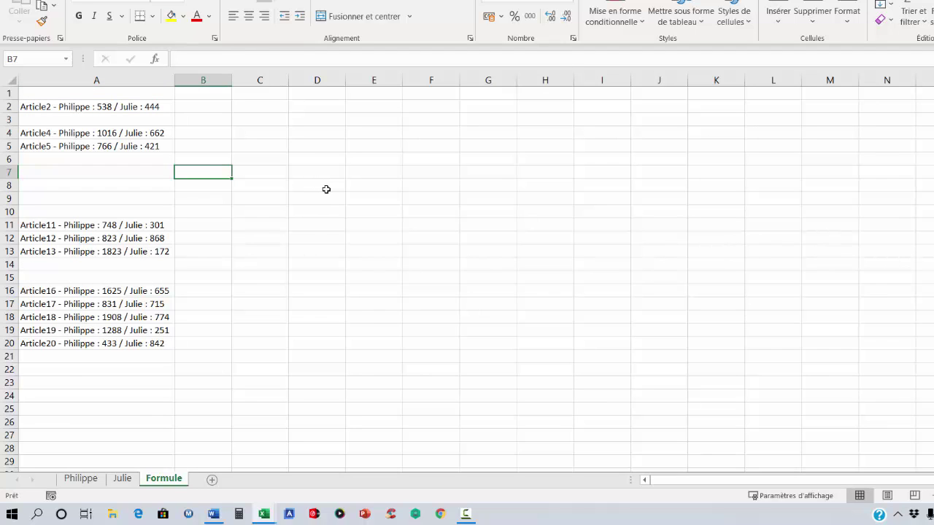